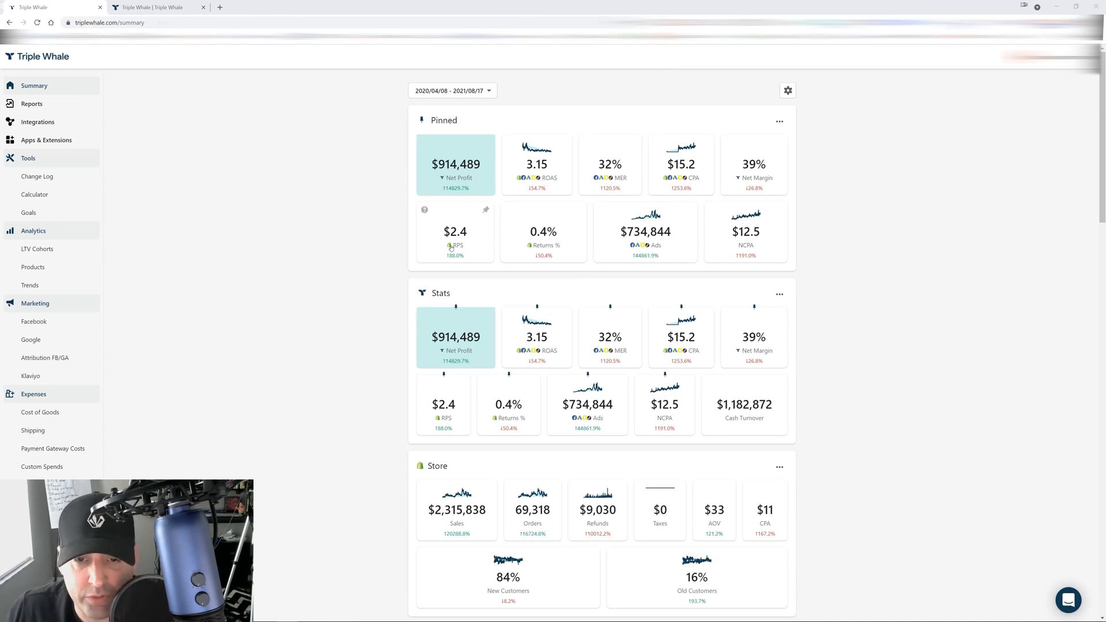
- Review the pinned metrics on the Summary dashboard and check the Pinned section's available options
mouse_move(425, 212)
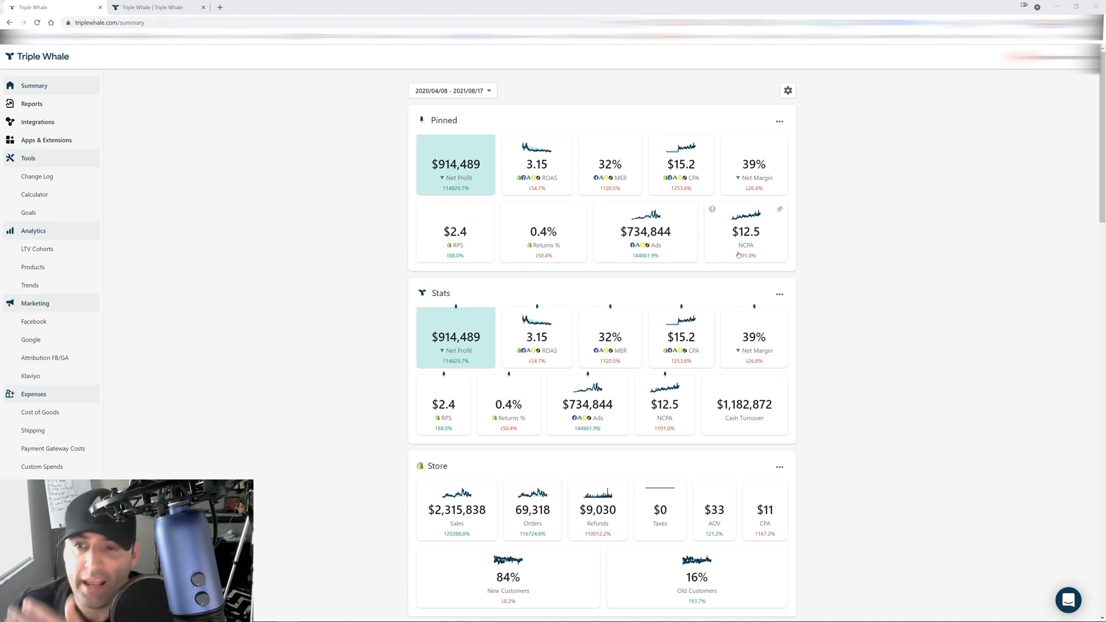
mouse_move(713, 211)
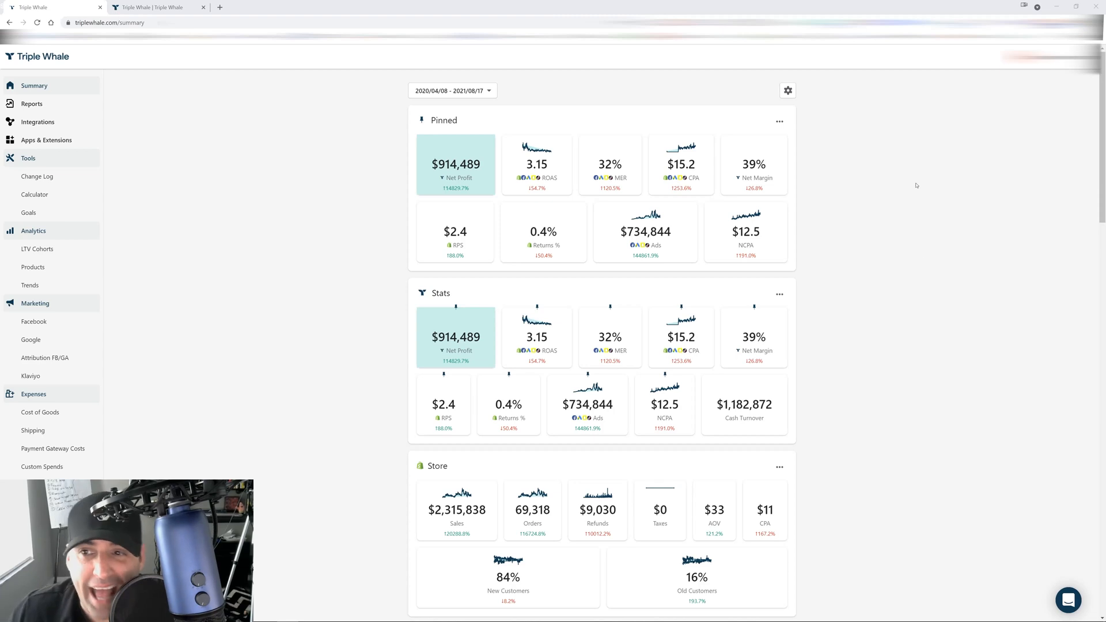
click(780, 122)
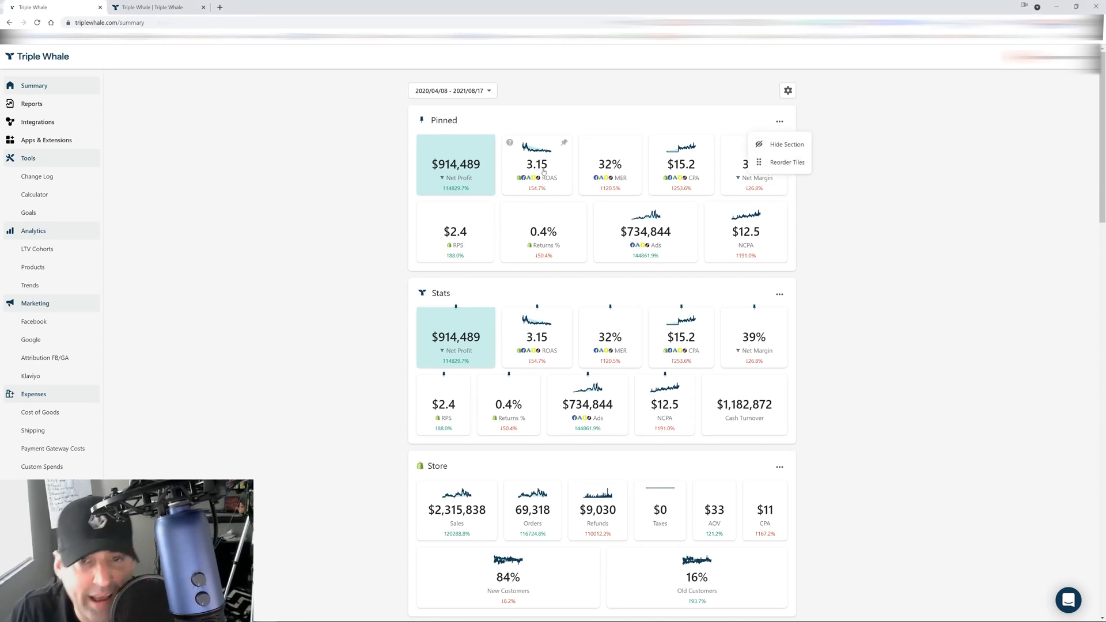
click(901, 247)
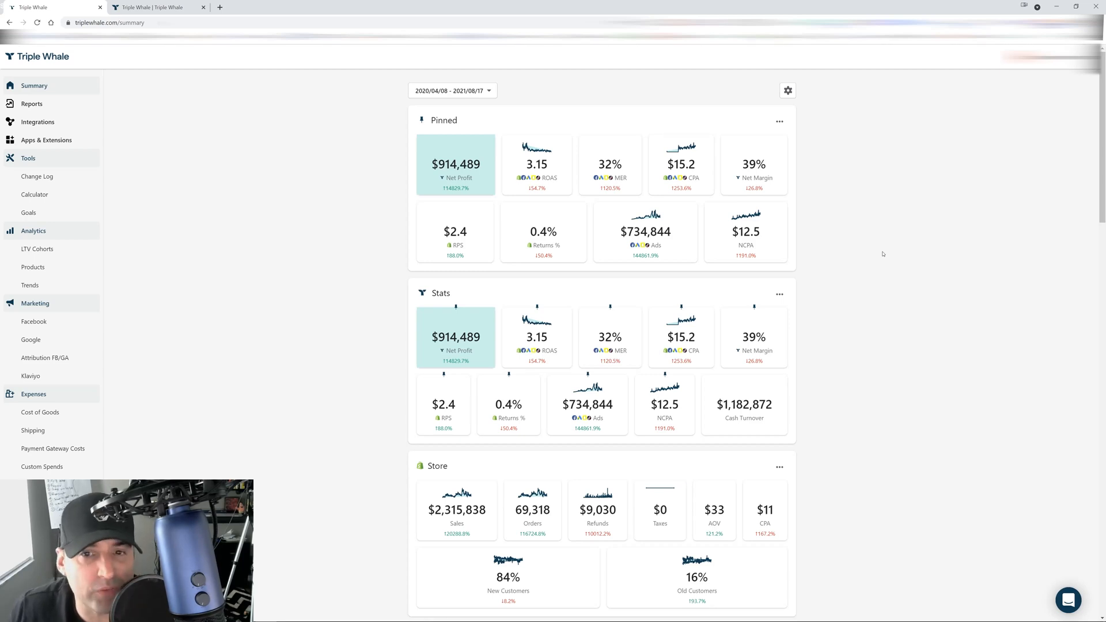
- Examine the Summary dashboard's metric sections from Stats and Store through the ad channels down to Expenses and Inventory
scroll(891, 151, down, 2)
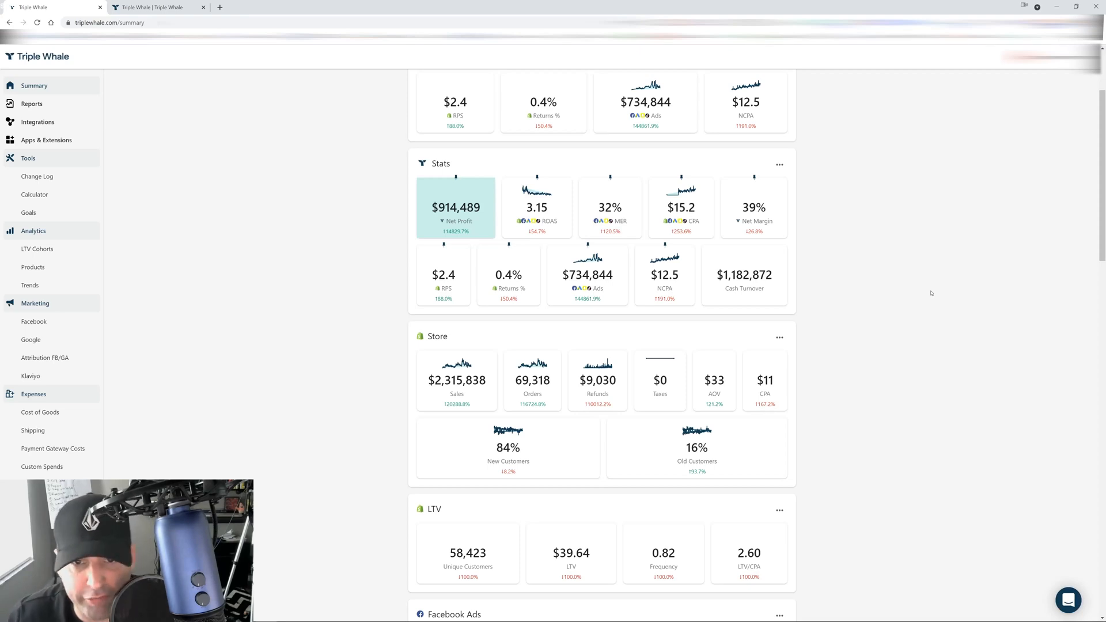
scroll(815, 214, down, 3)
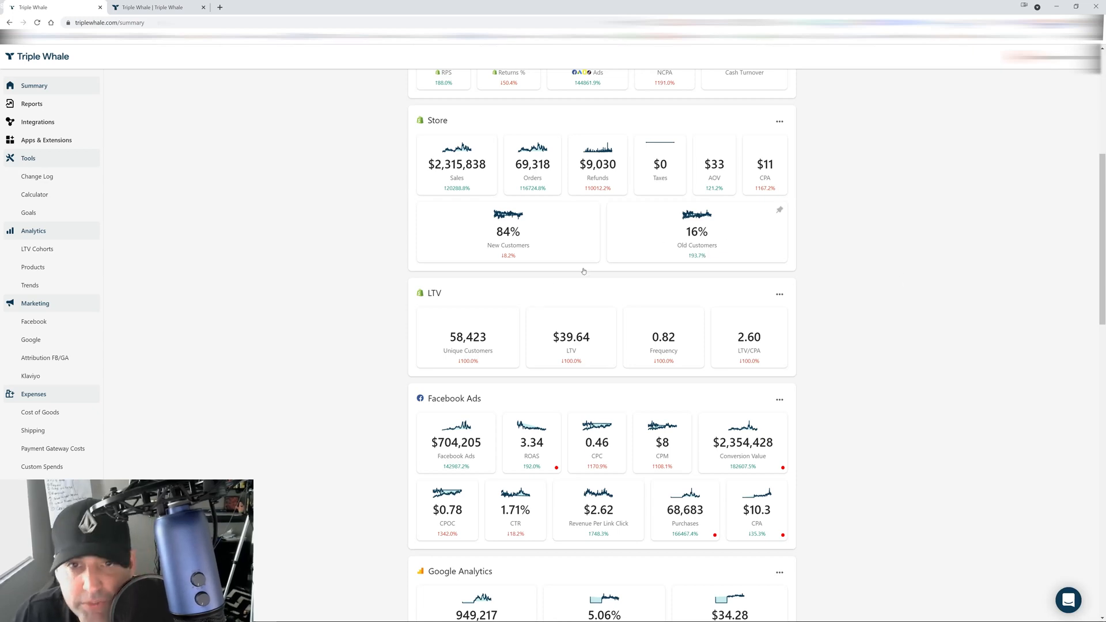
scroll(323, 270, up, 6)
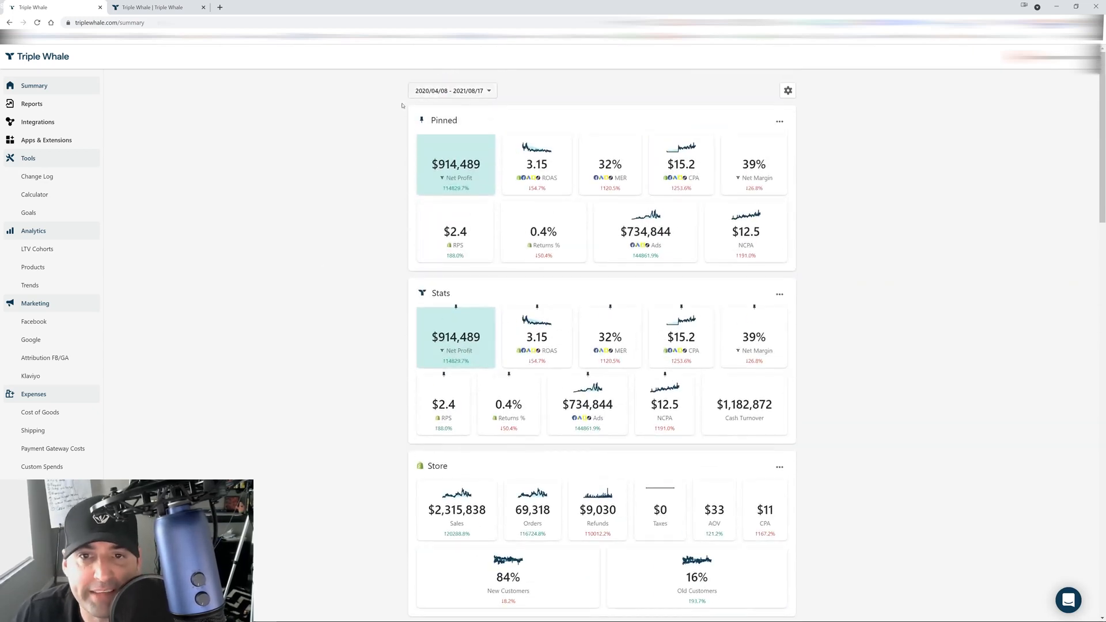
scroll(357, 199, down, 5)
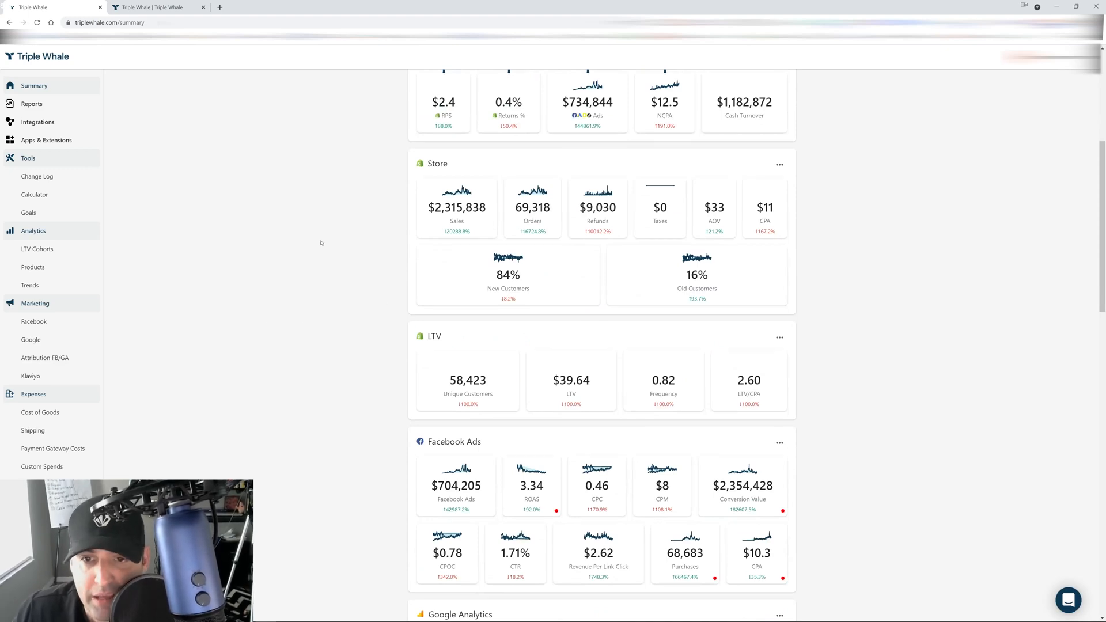
scroll(309, 337, down, 3)
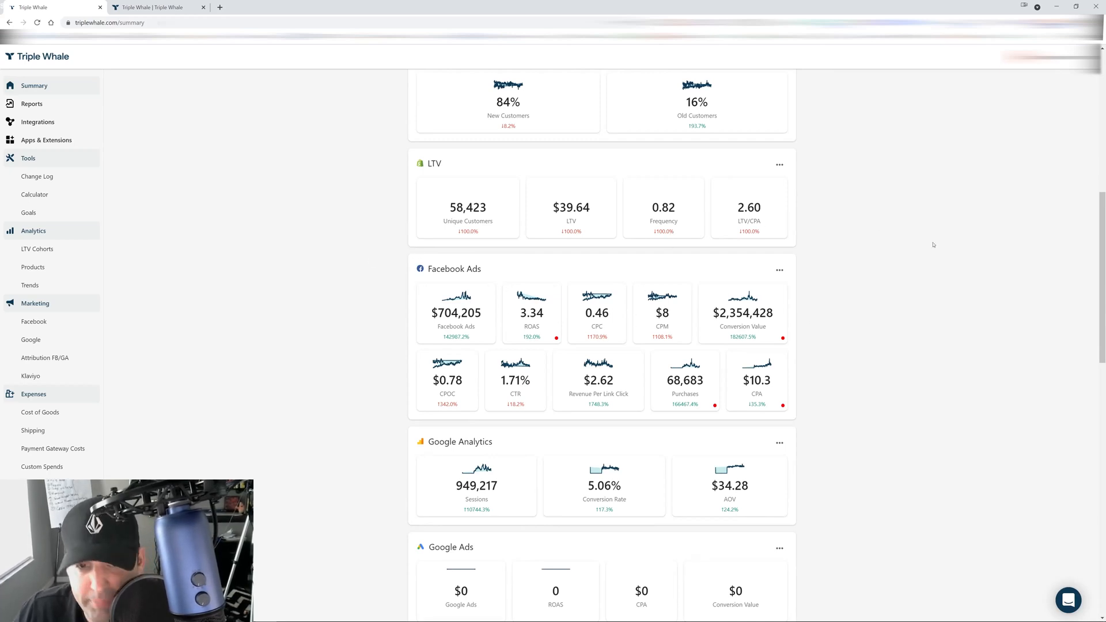
scroll(933, 242, down, 3)
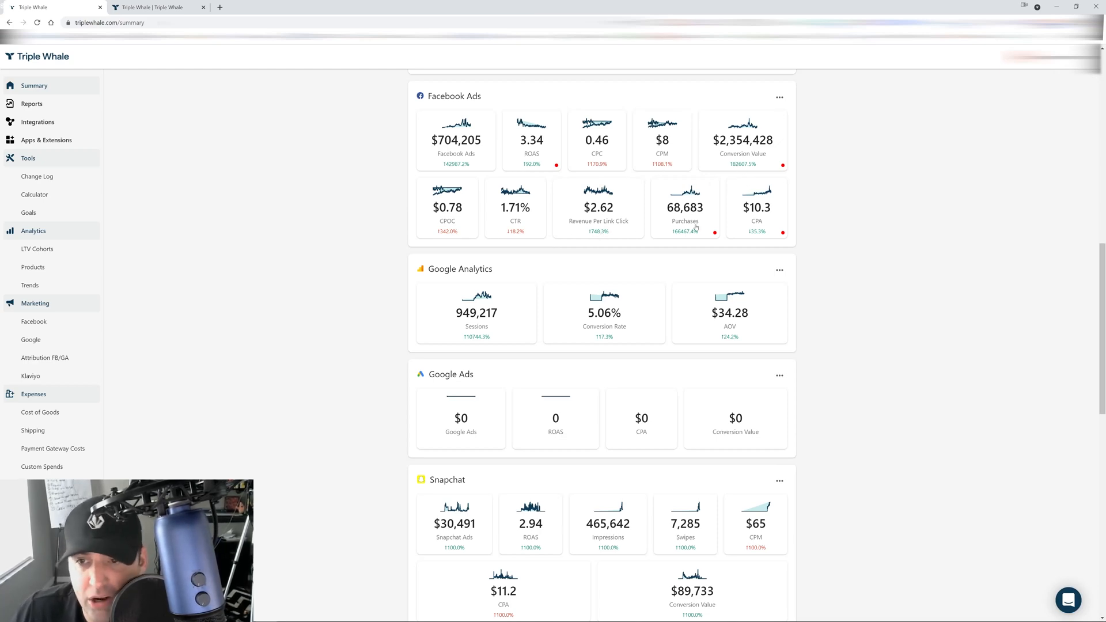
scroll(942, 252, down, 2)
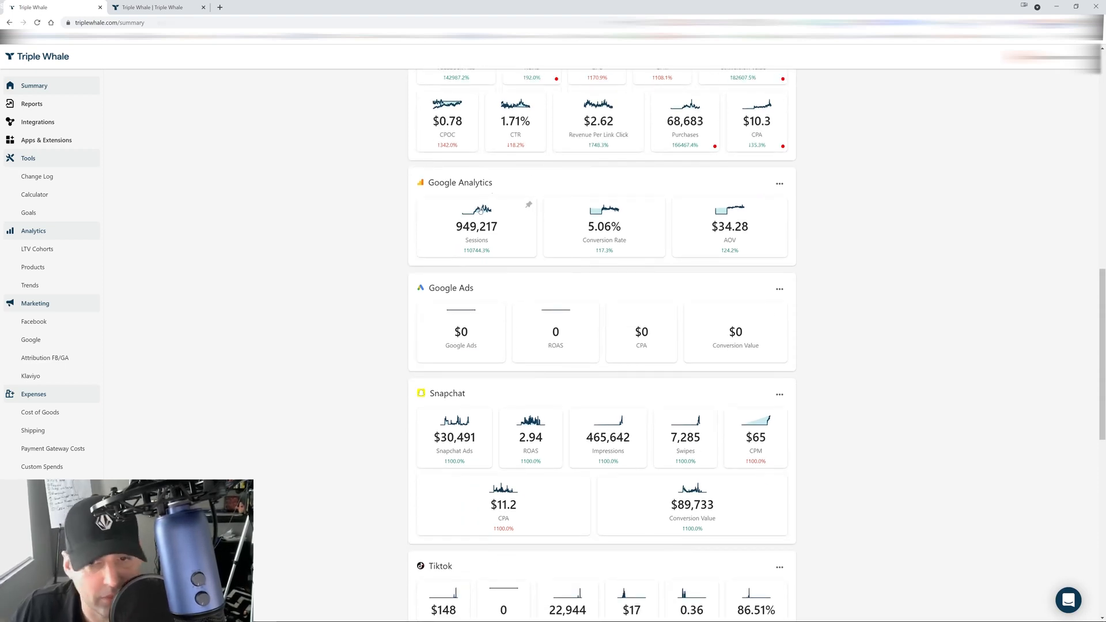
scroll(525, 247, down, 3)
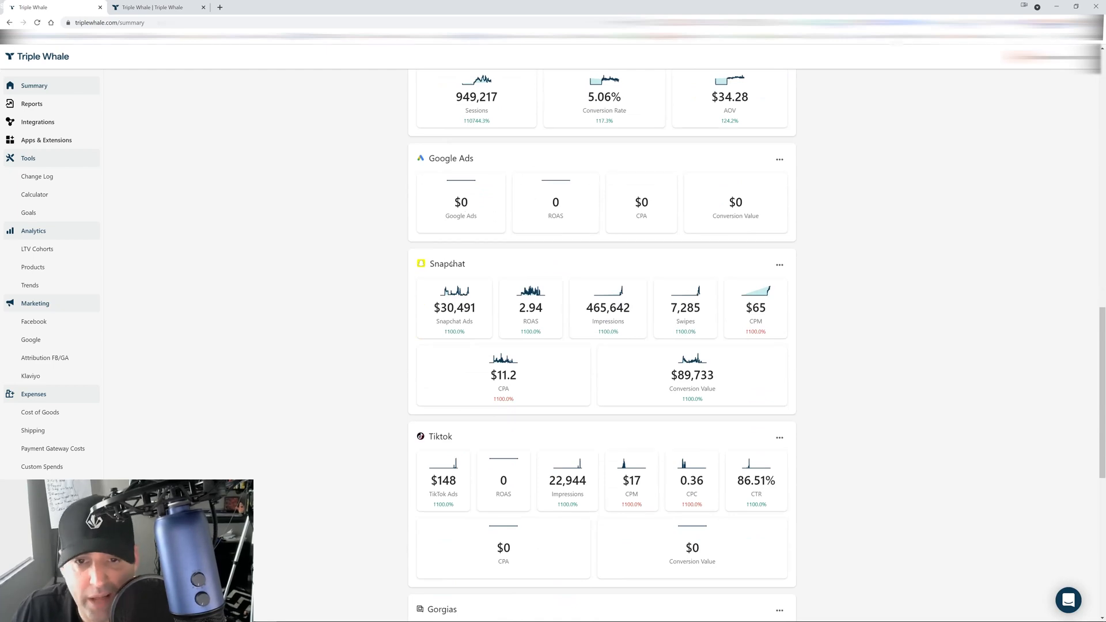
scroll(507, 314, down, 1)
scroll(508, 314, down, 6)
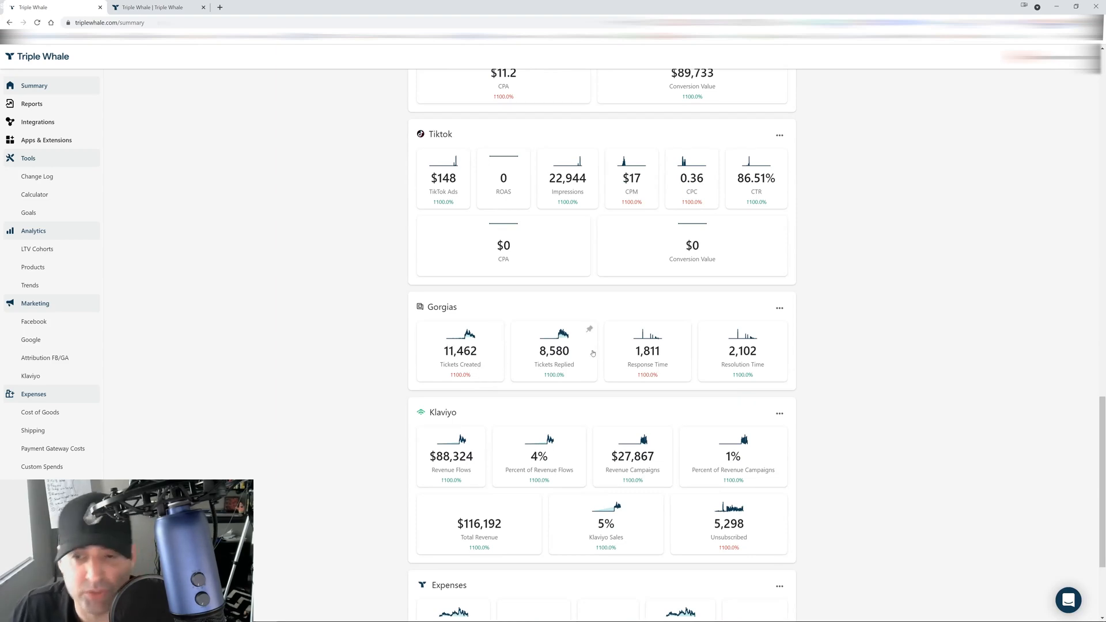
scroll(833, 288, down, 3)
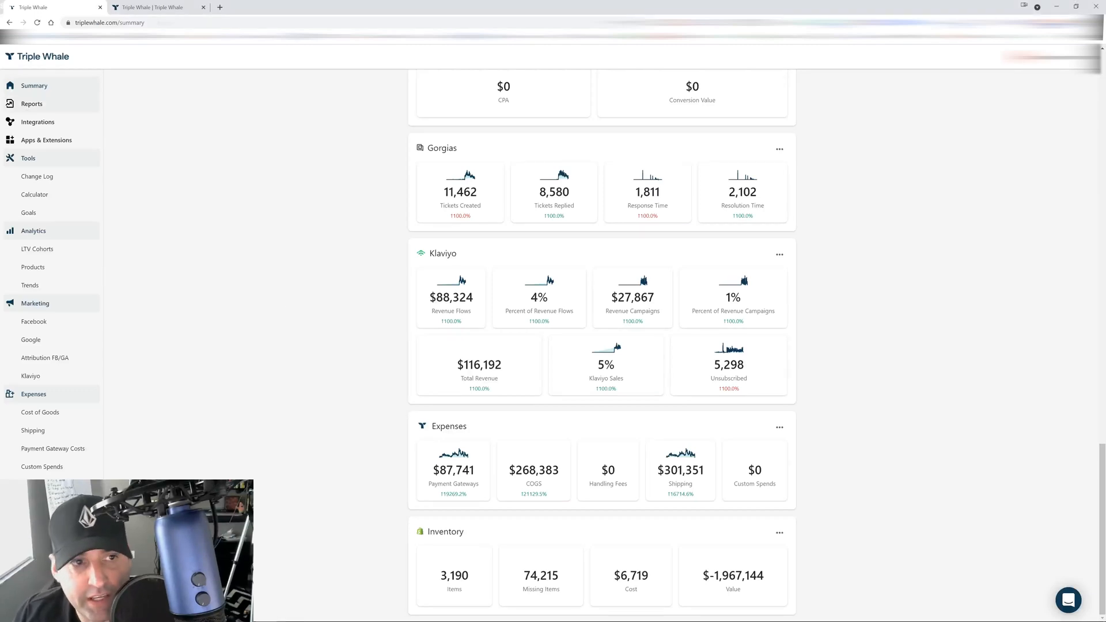
- Review the metric, recipient and email frequency options for creating a new report, and close the form without submitting
click(31, 104)
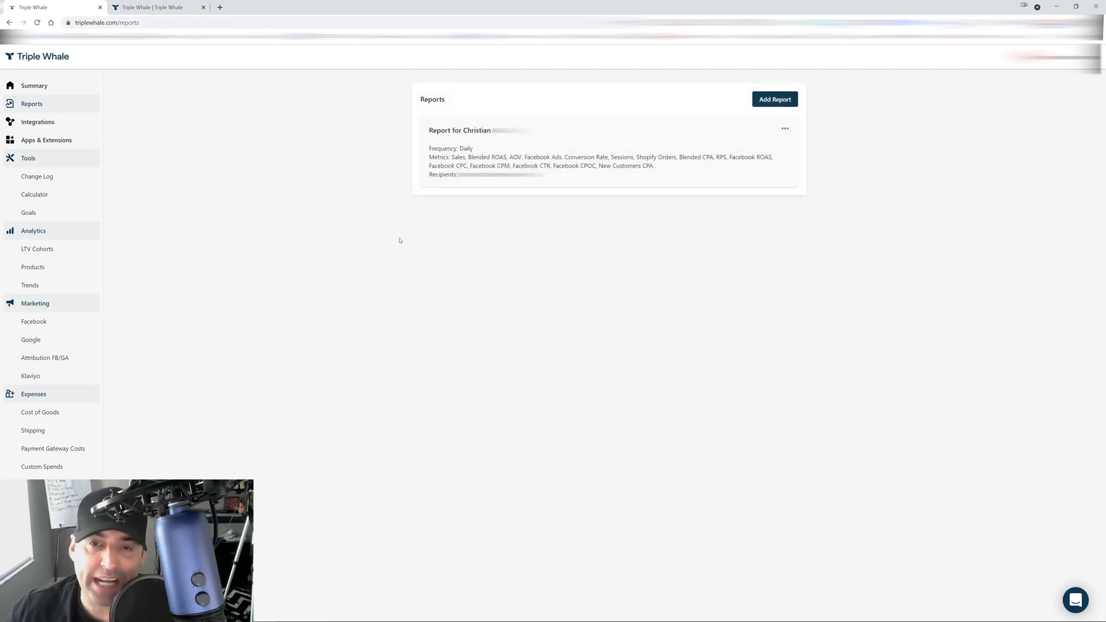
click(763, 102)
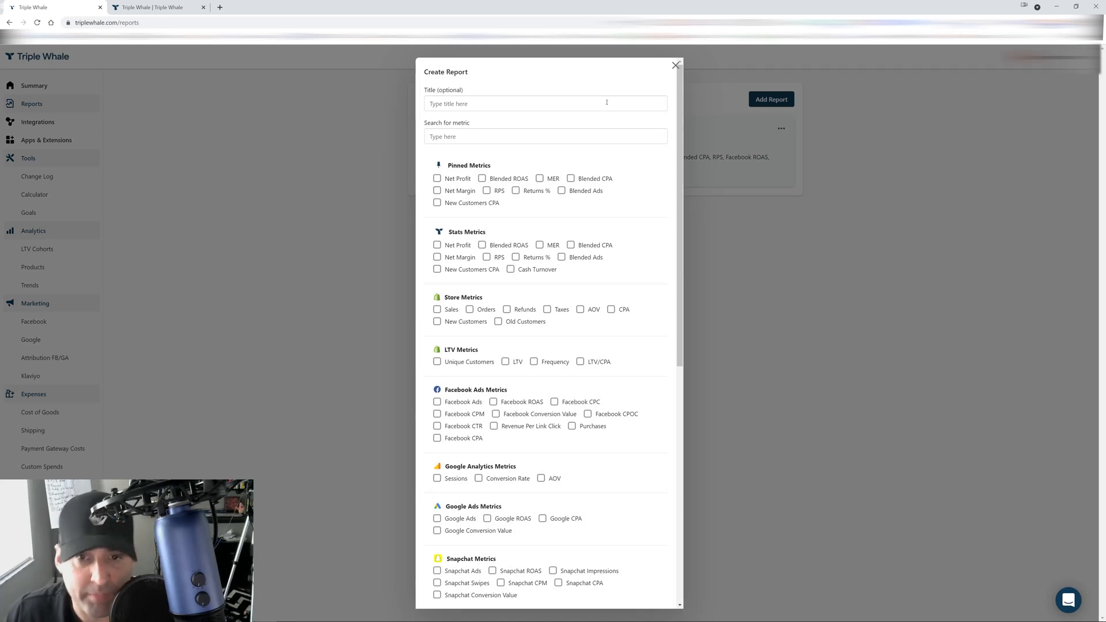
mouse_move(680, 160)
mouse_down()
mouse_move(681, 191)
mouse_move(680, 178)
mouse_up()
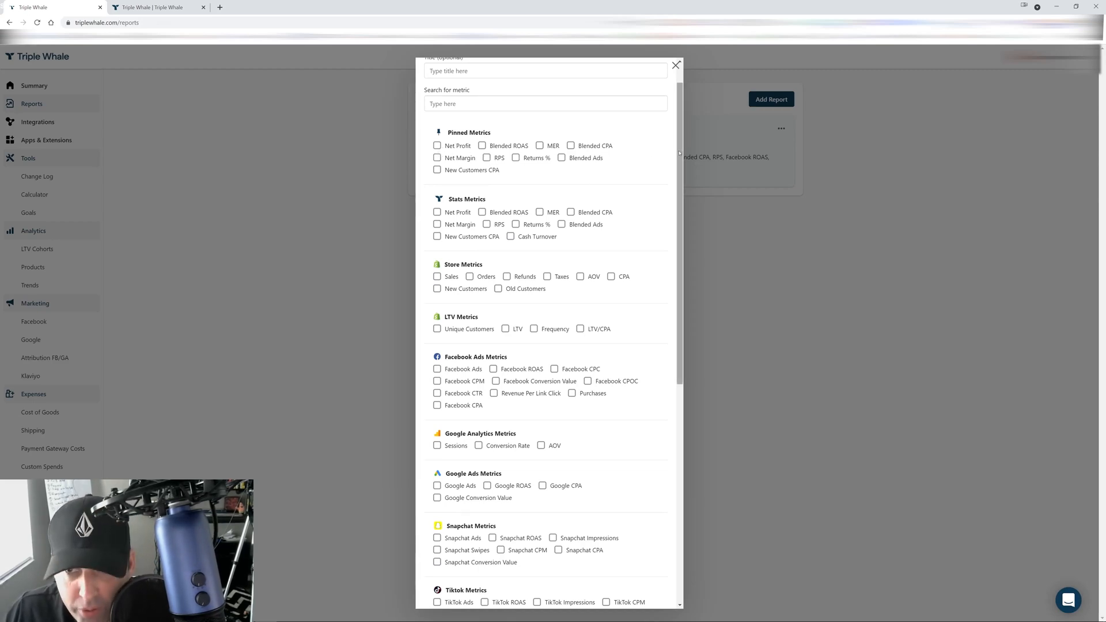
scroll(679, 230, down, 1)
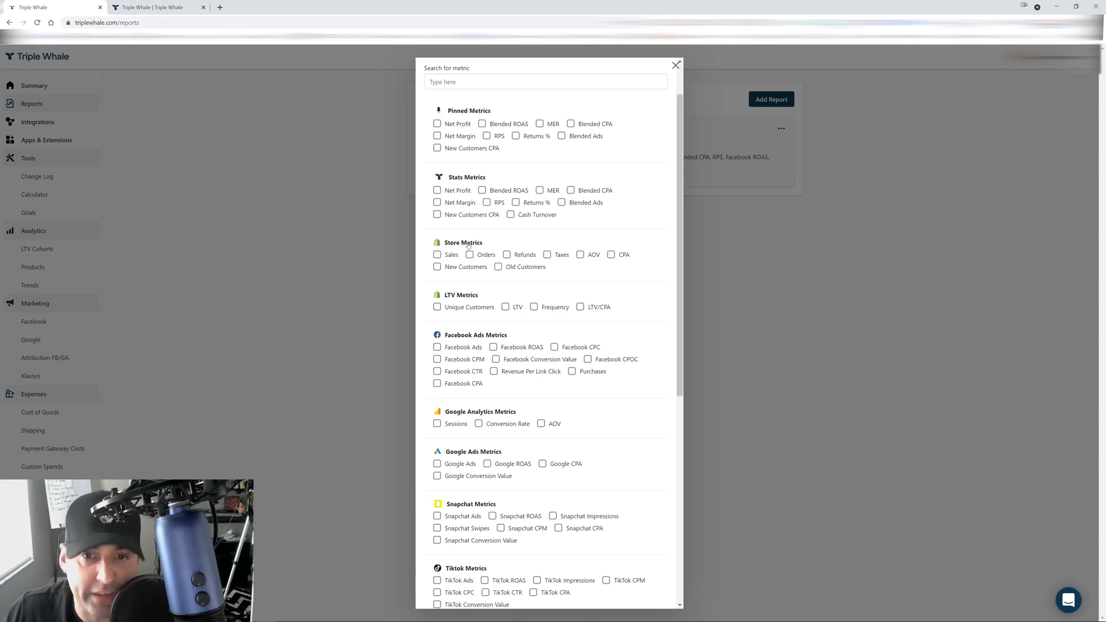
drag(682, 177, 660, 405)
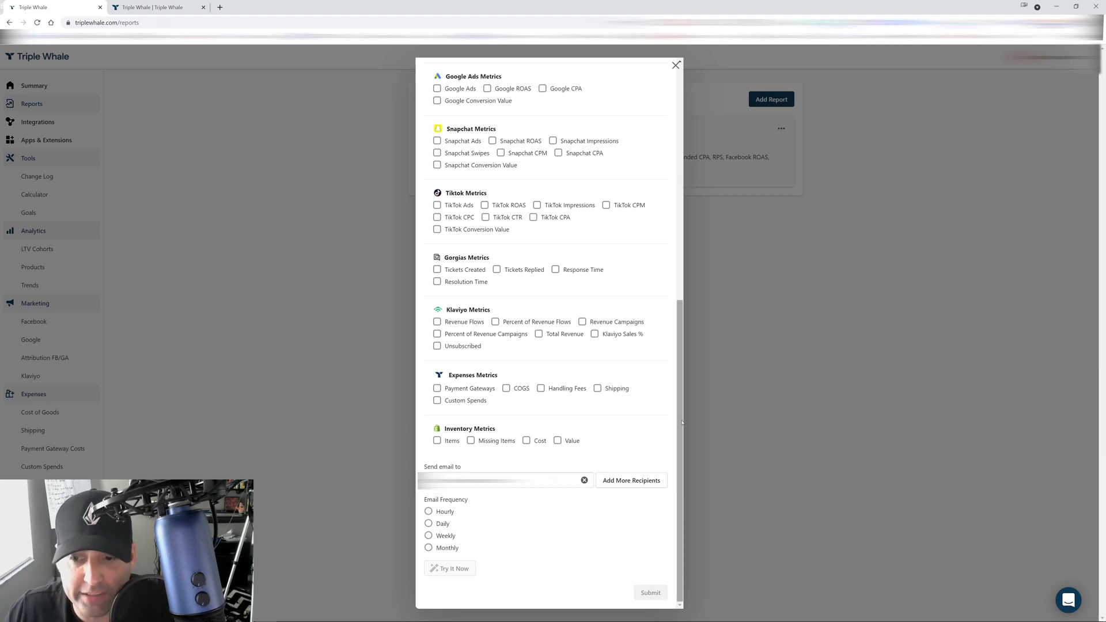
scroll(655, 221, up, 6)
scroll(655, 222, up, 3)
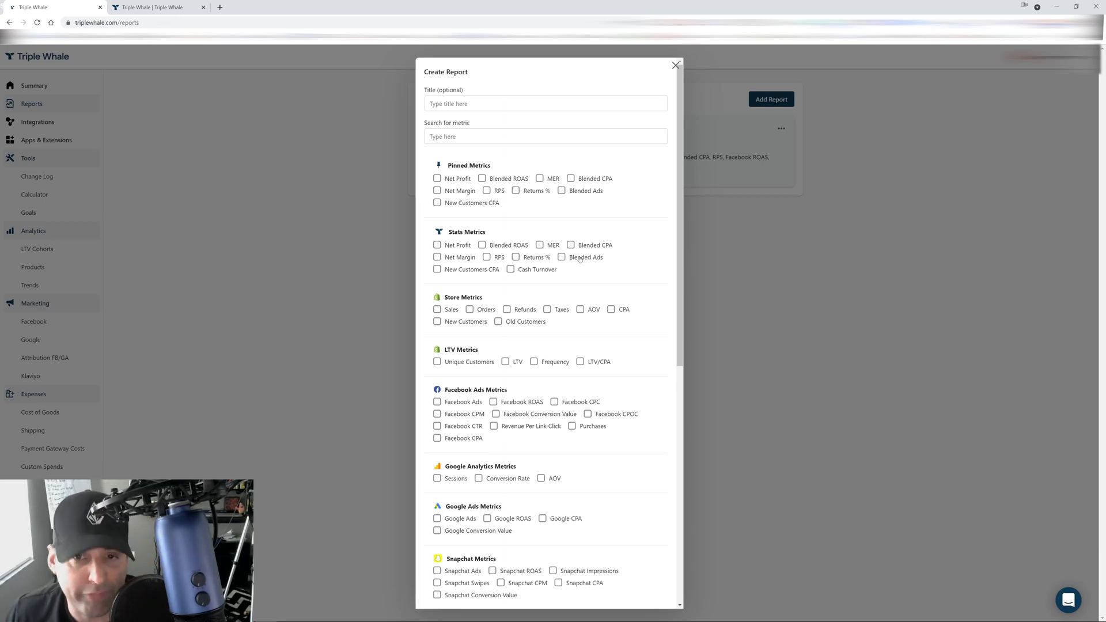
click(675, 66)
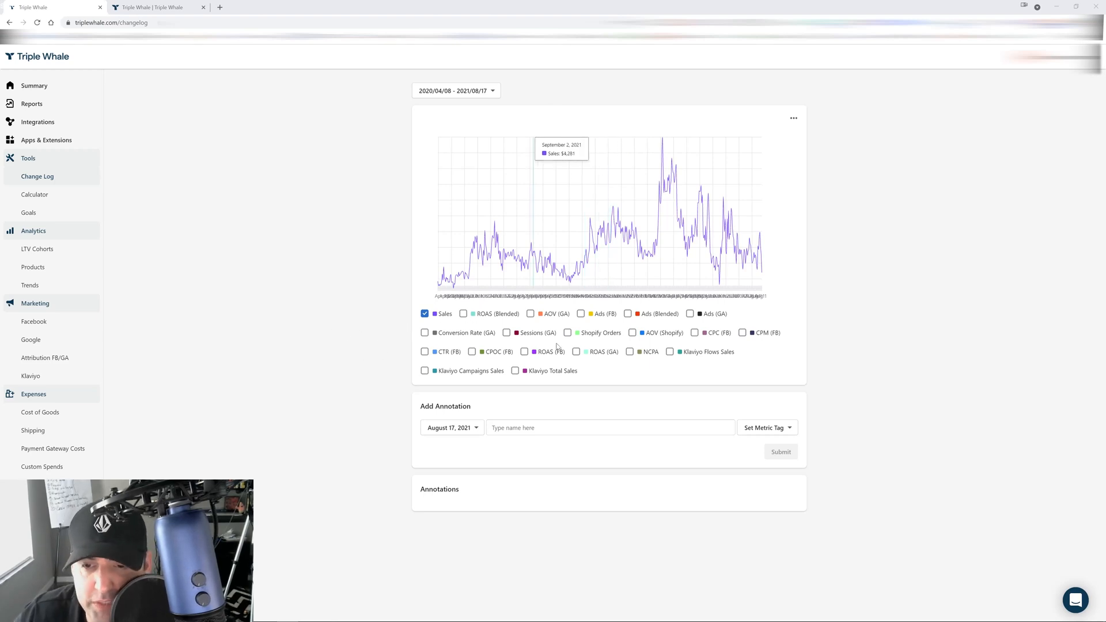
- Add the Ads (FB) and CPC (FB) metrics to the Sales chart in the Change Log
click(581, 315)
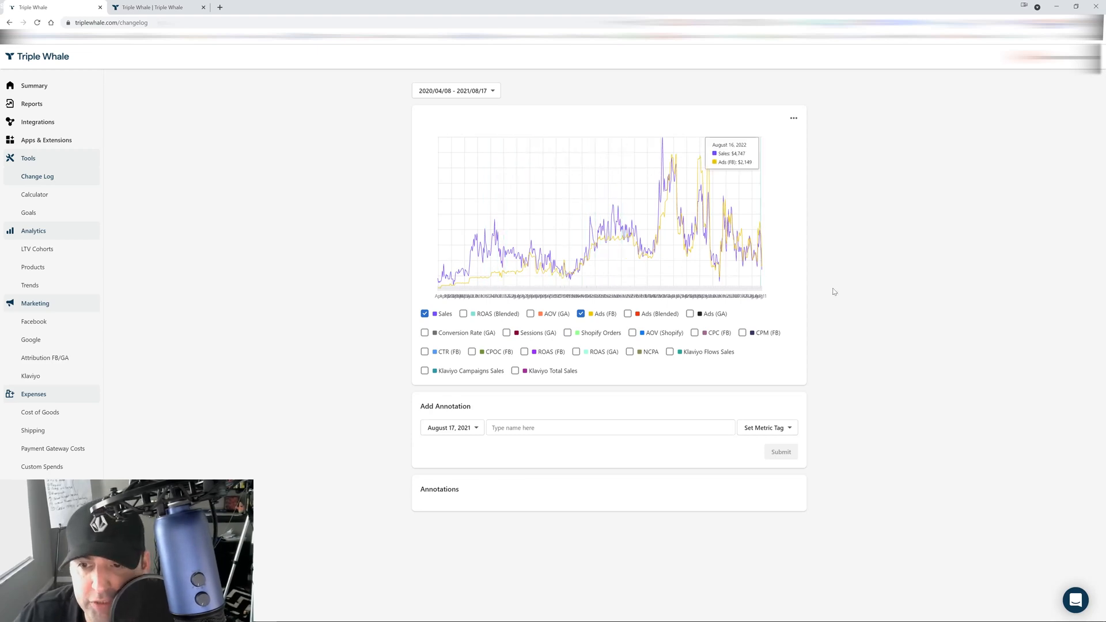
click(694, 333)
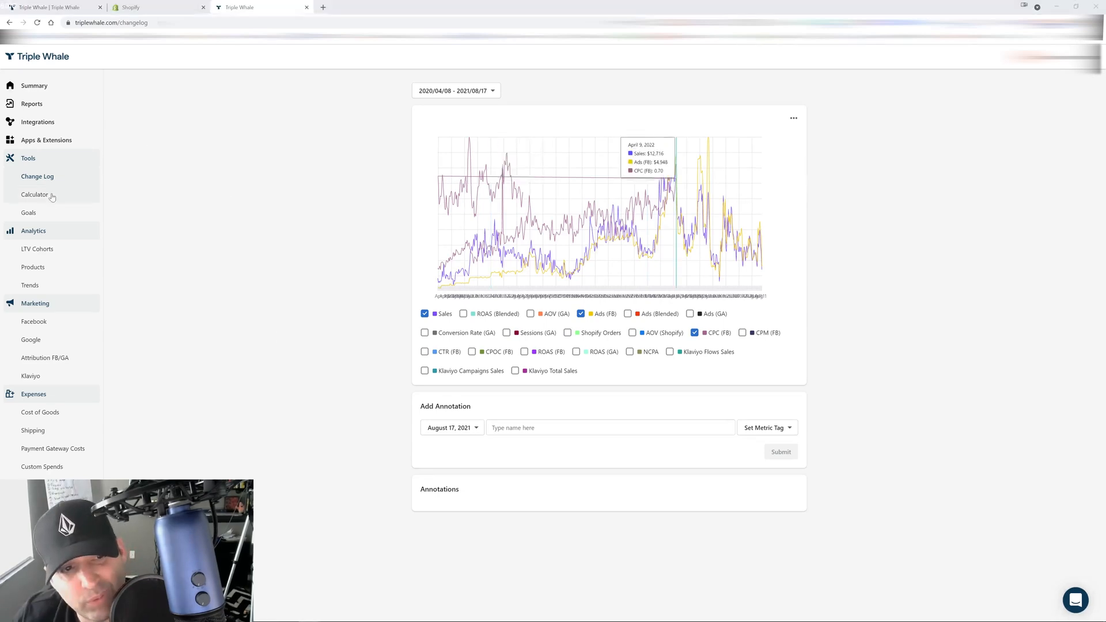
- Set the AOV to $70 in the store results Calculator
click(52, 197)
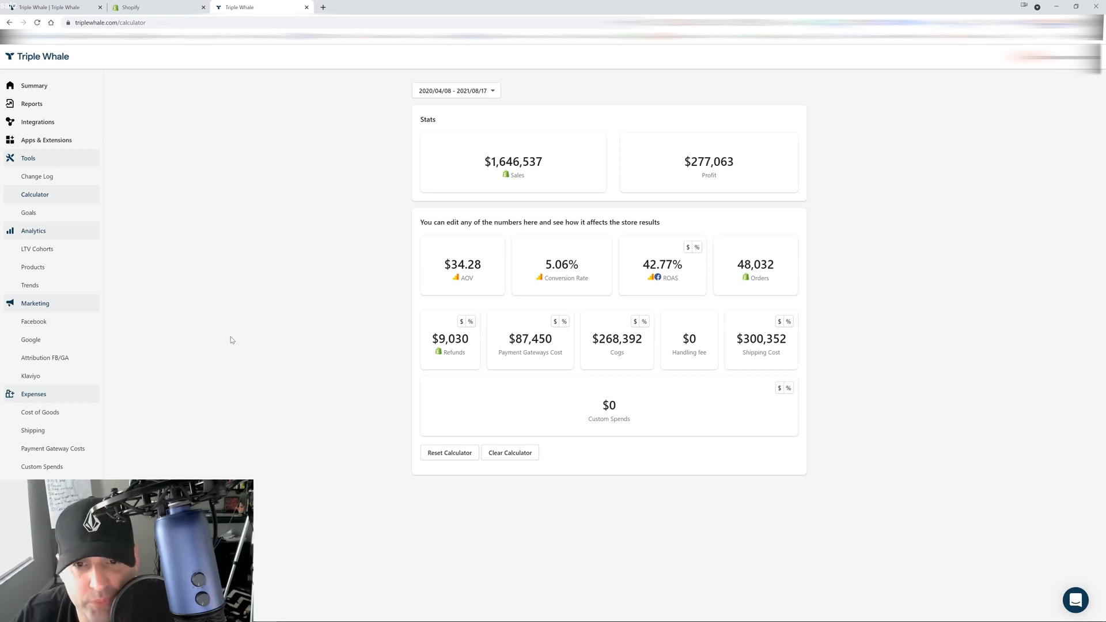
click(464, 268)
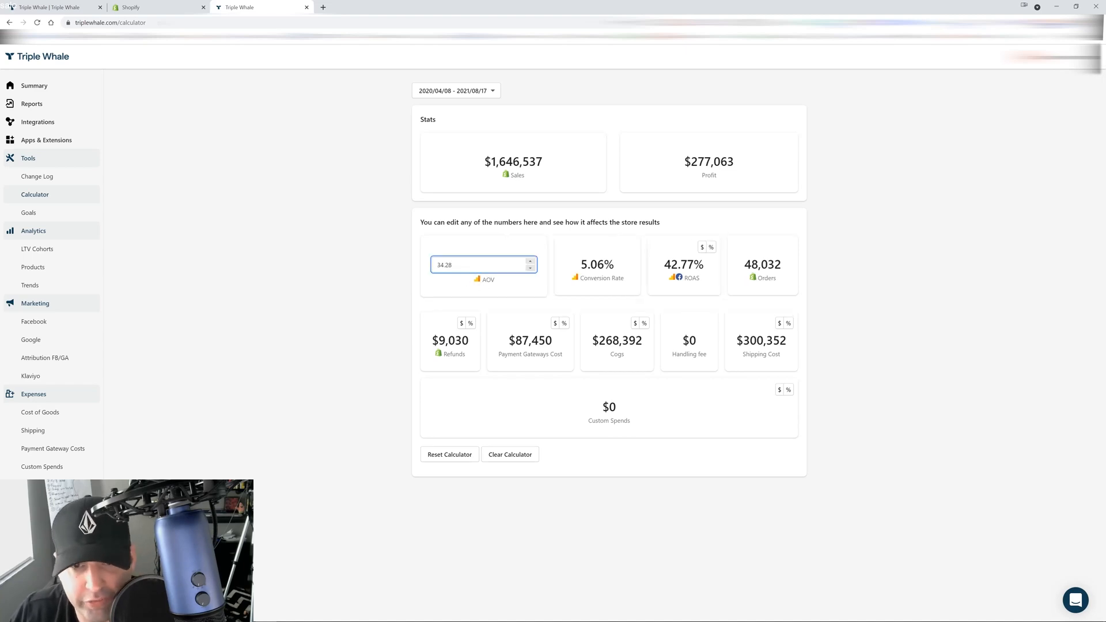
key(ctrl+a)
text(70)
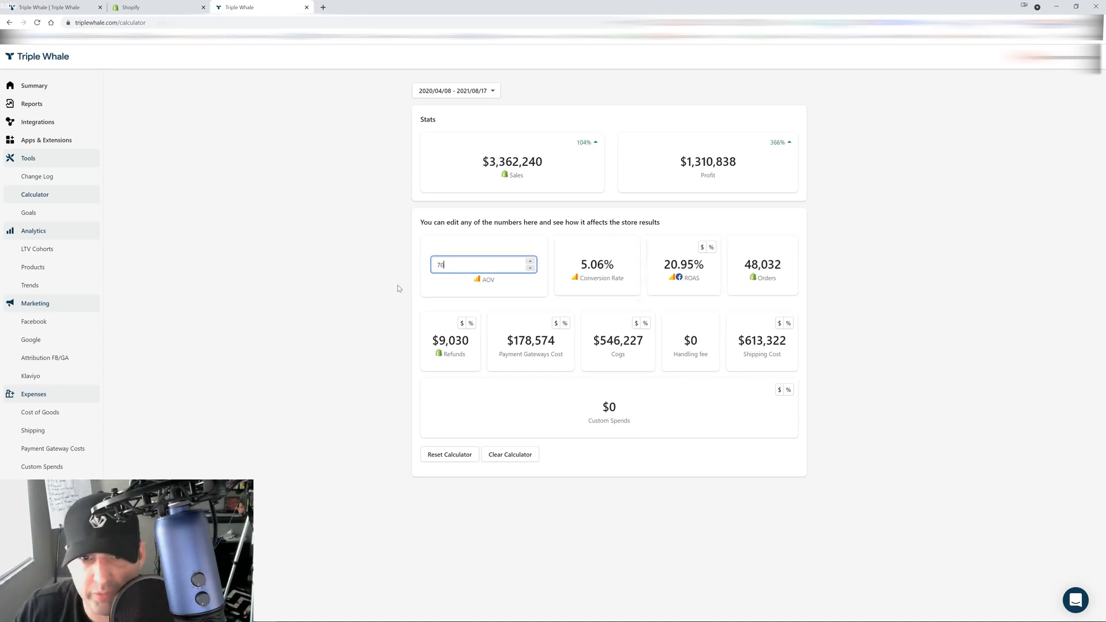
click(279, 244)
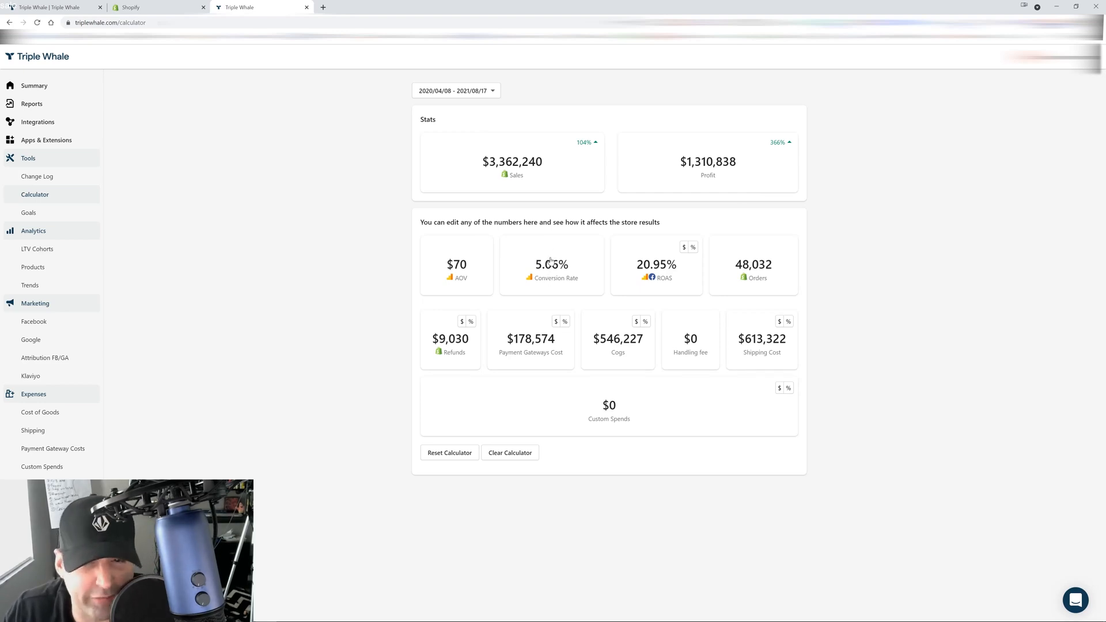
- Set the Calculator's conversion rate to 7%
click(548, 264)
key(shift+Left)
key(shift+Left)
key(shift+Left)
key(shift+Left)
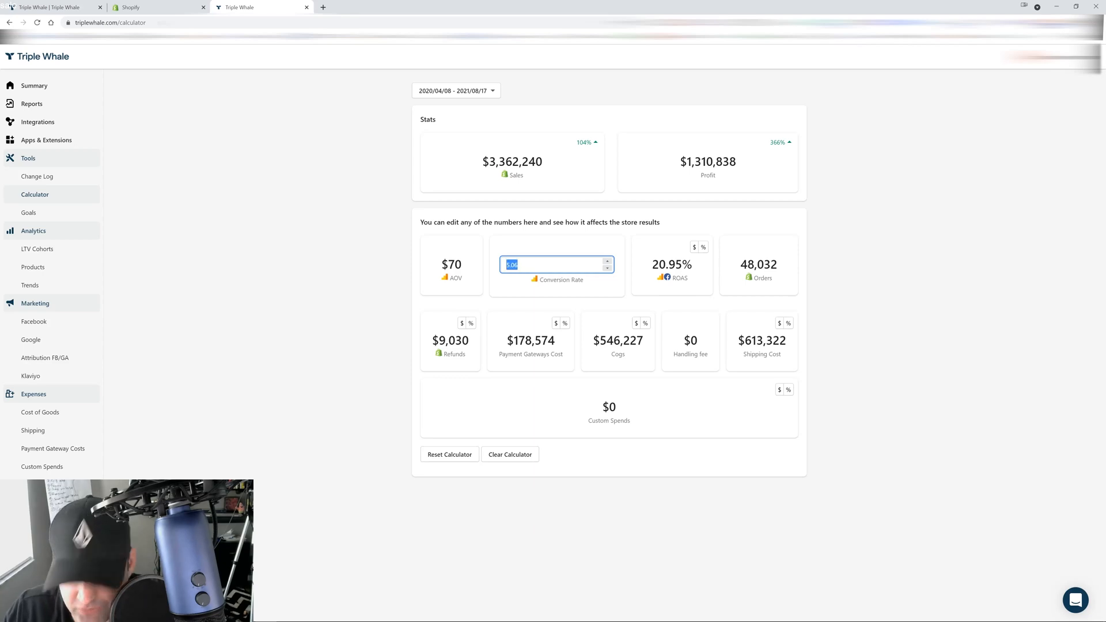
text(7)
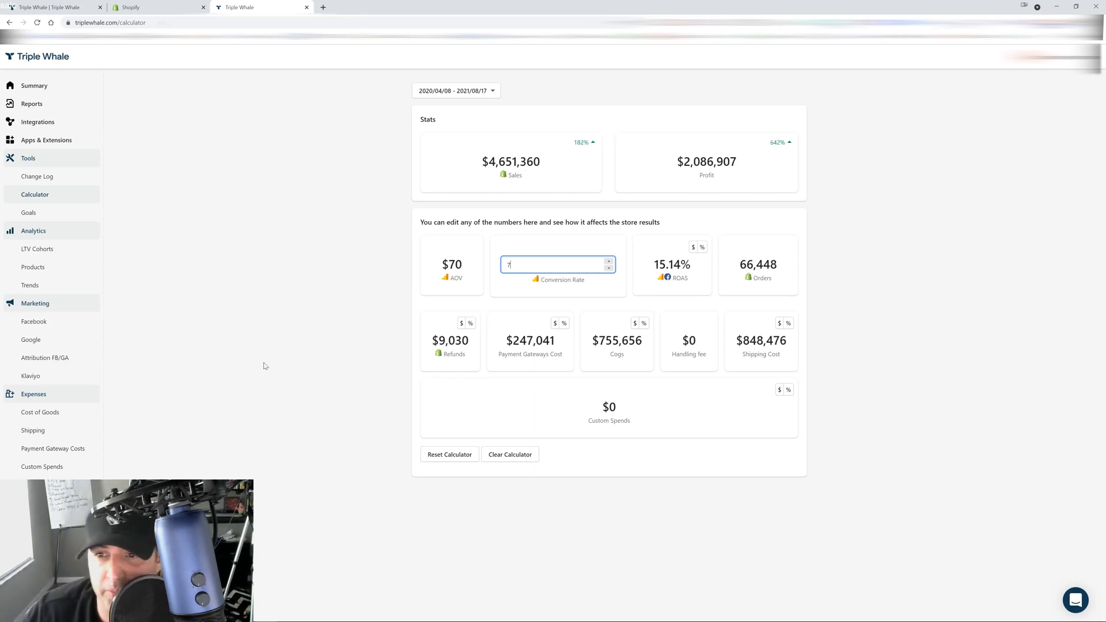
click(929, 291)
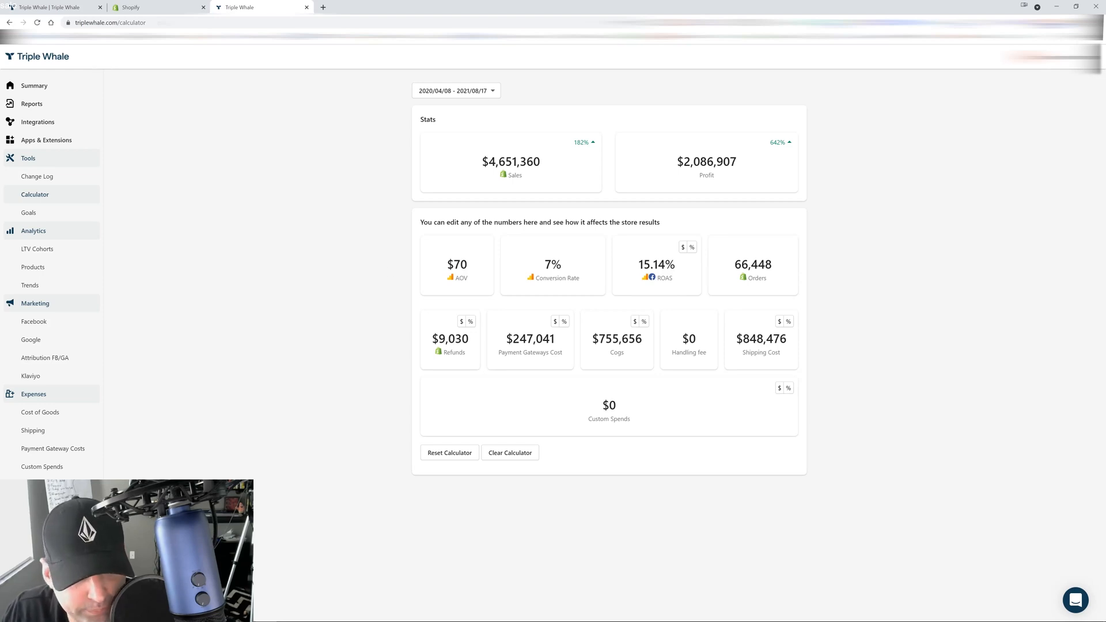
- Preview a new goal on the Goals page with ROAS (Blended) as its stat type, and close it without saving
click(59, 215)
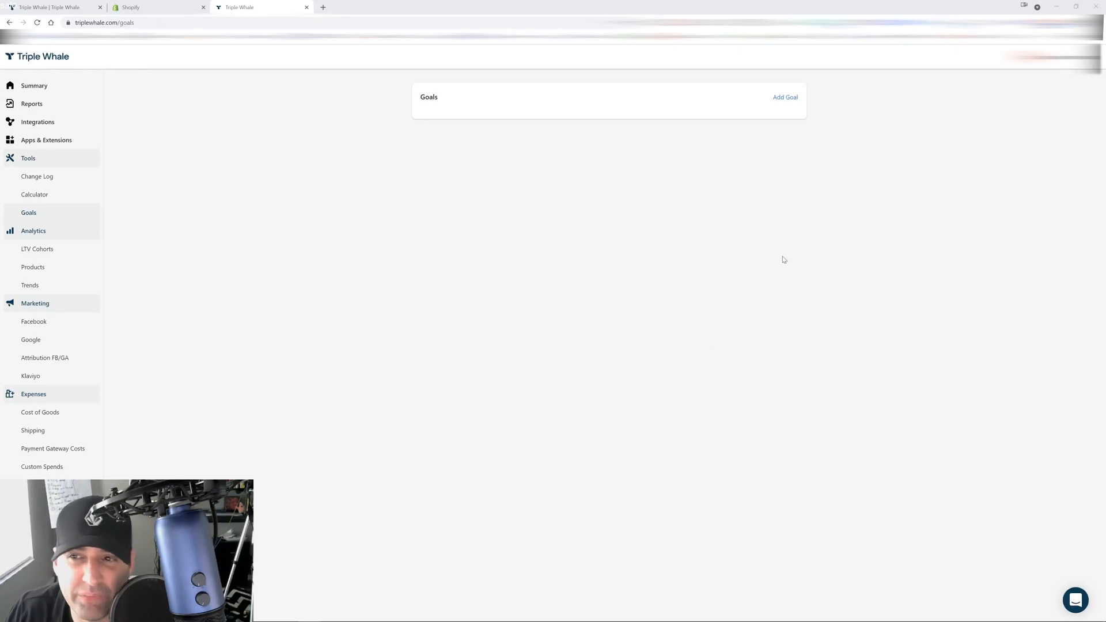
click(785, 96)
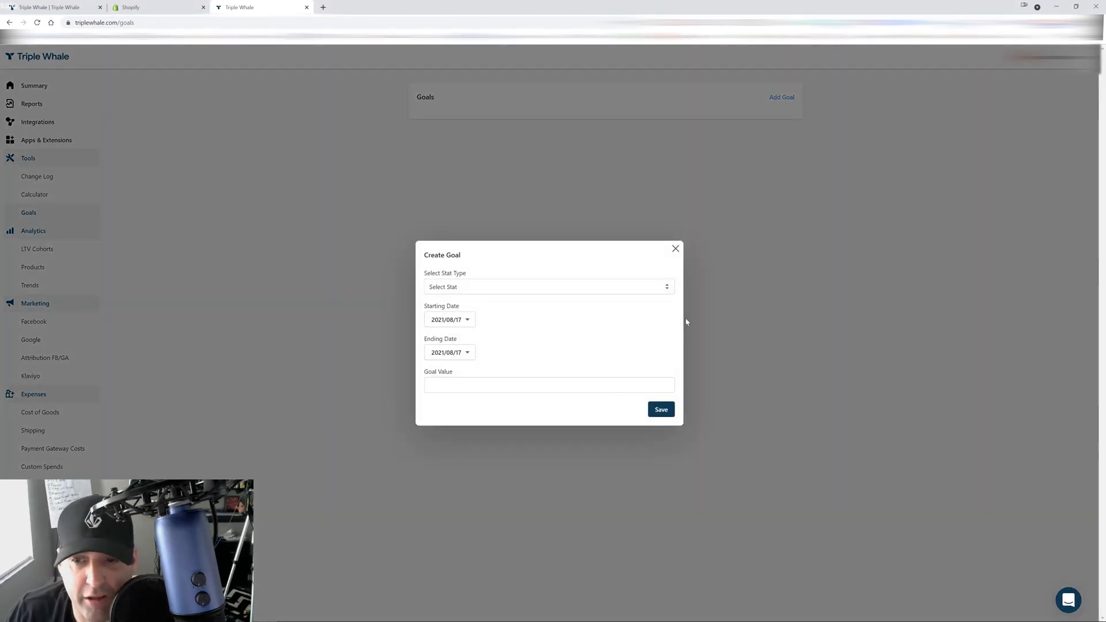
click(653, 289)
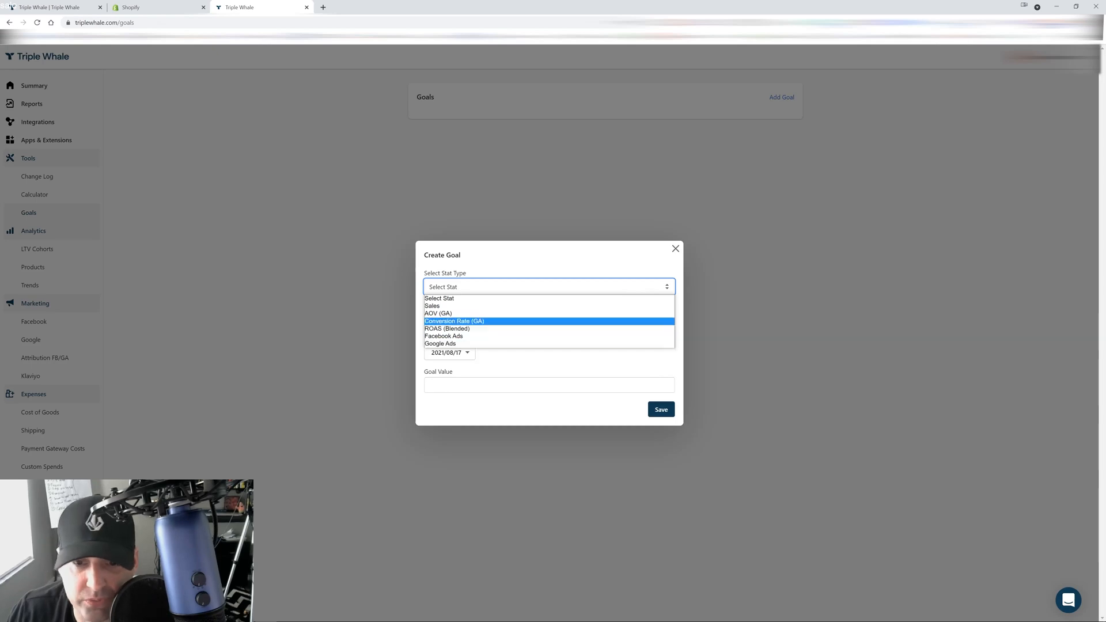
click(593, 328)
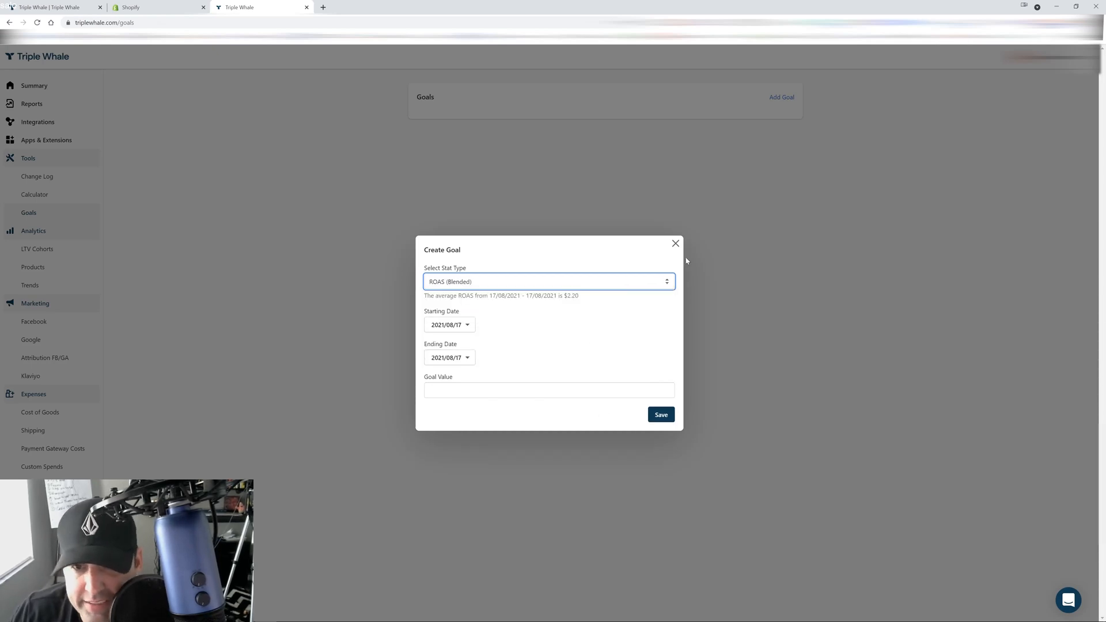
click(676, 243)
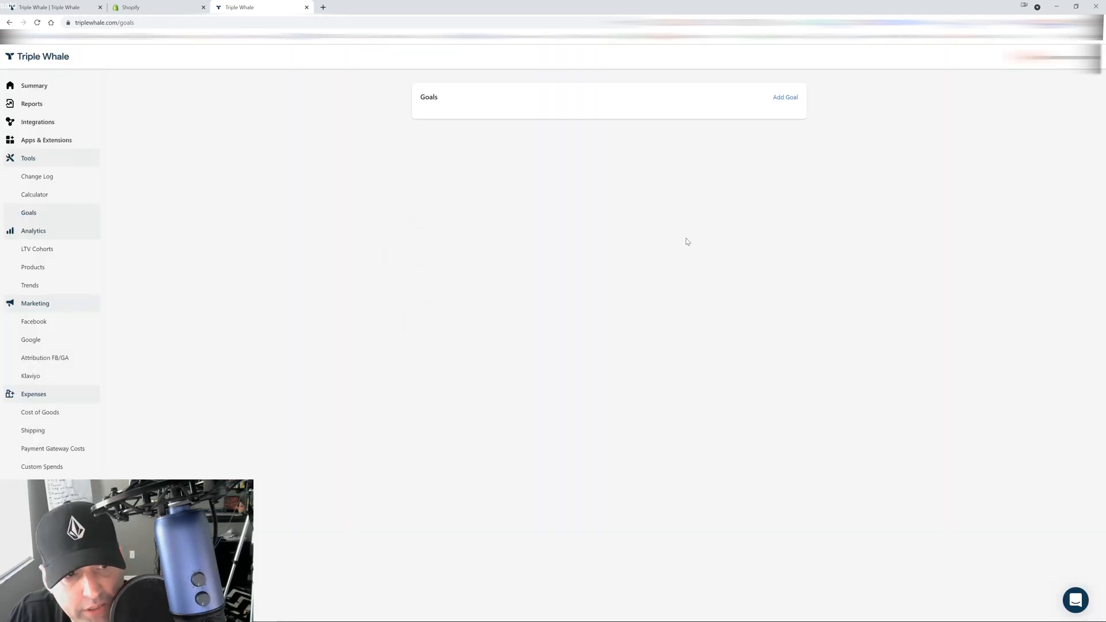
- View the LTV Cohorts table by number of customers, by percentage of returning customers and by LTV
click(52, 253)
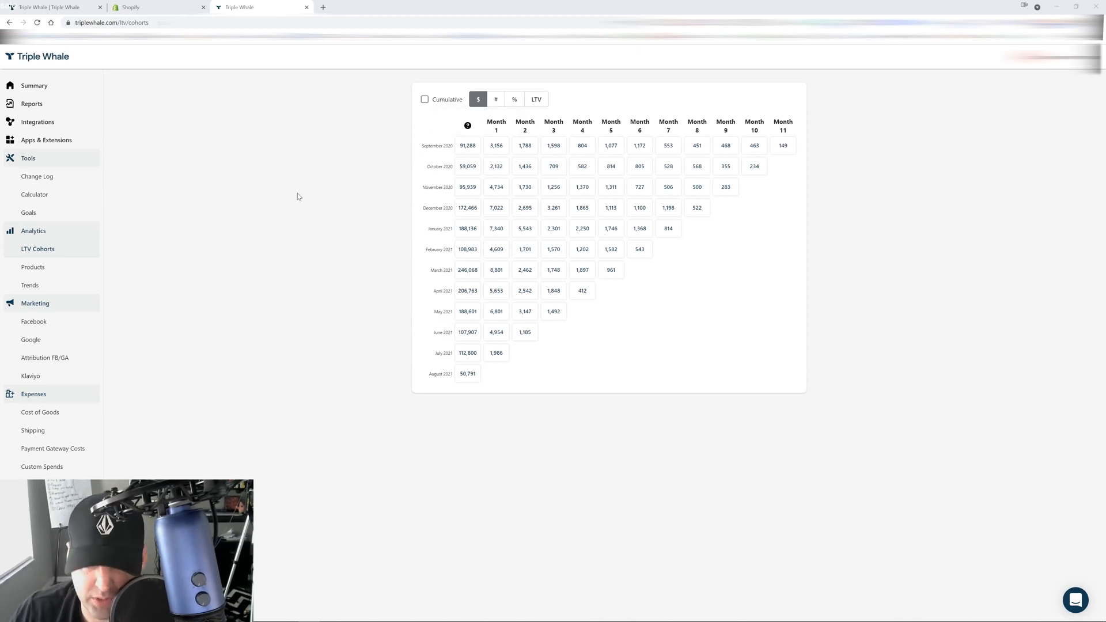
click(497, 100)
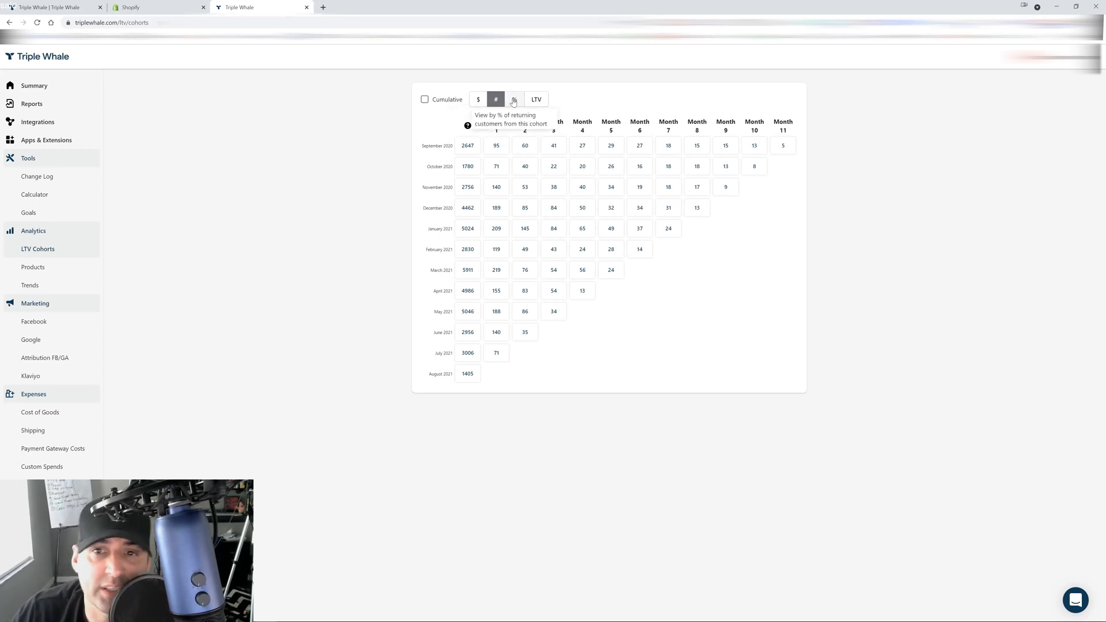
click(513, 101)
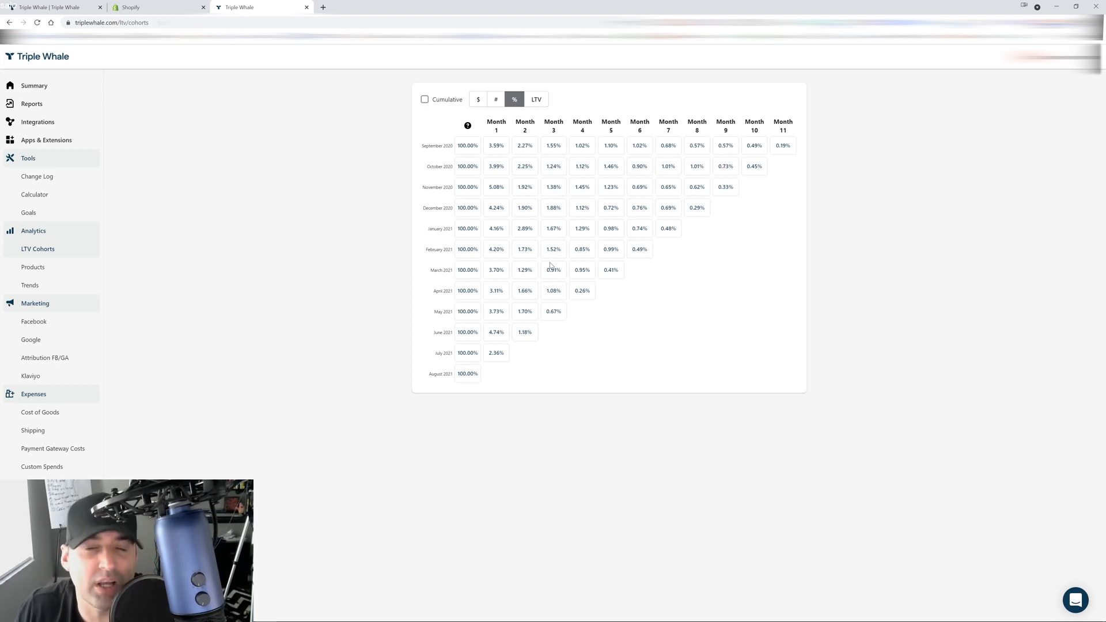
click(538, 106)
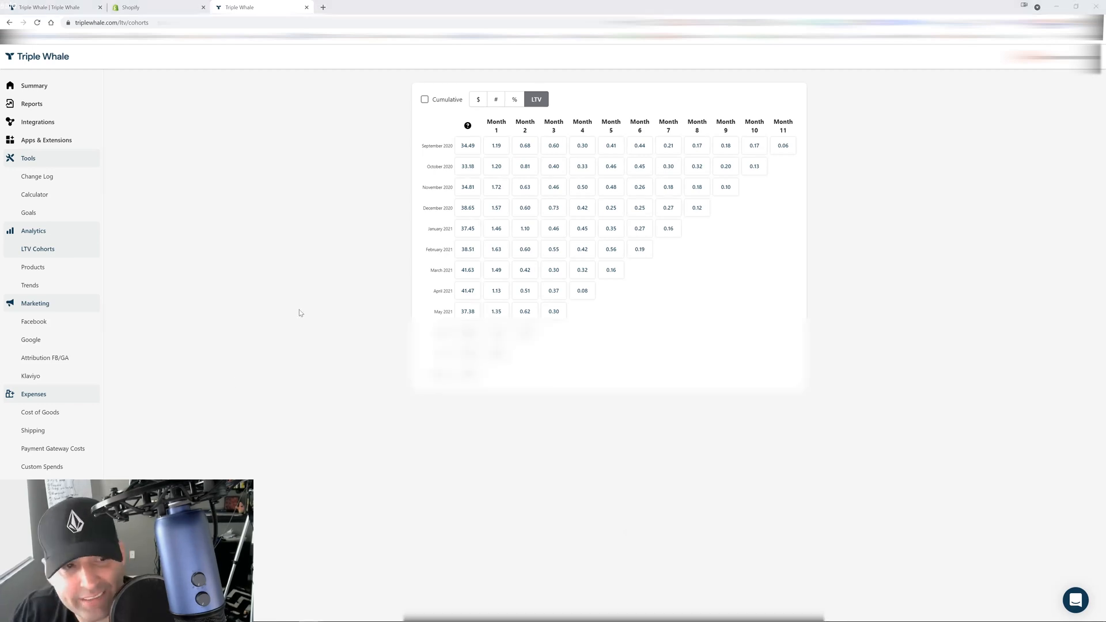
- Review the orders chart and product table on the Products analytics page, and open the Trends page
click(58, 266)
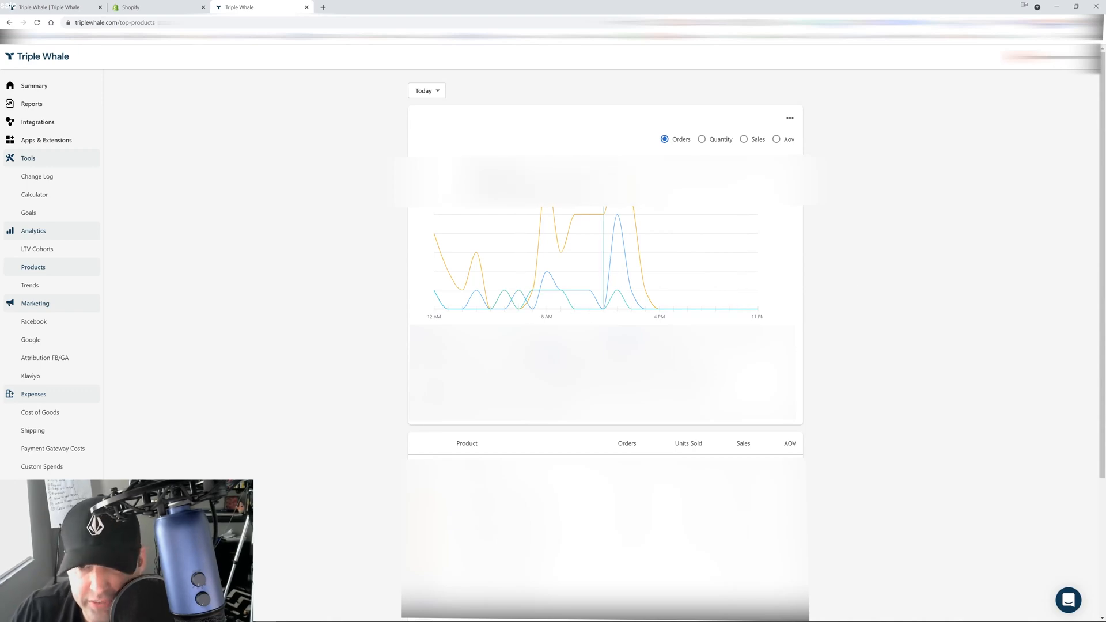
scroll(925, 228, down, 3)
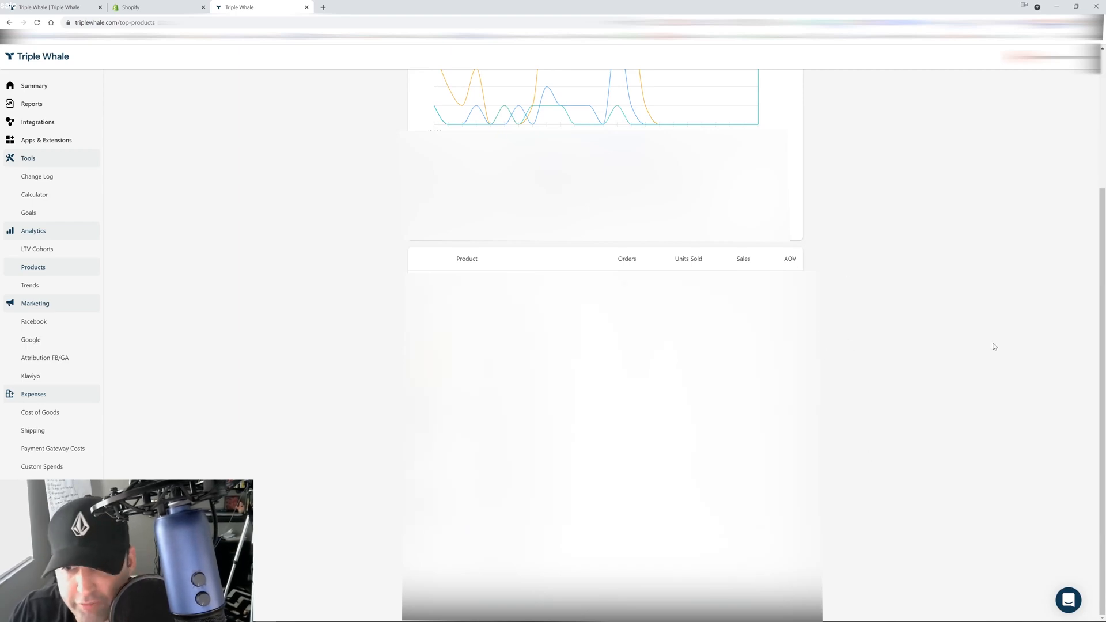
scroll(970, 328, up, 3)
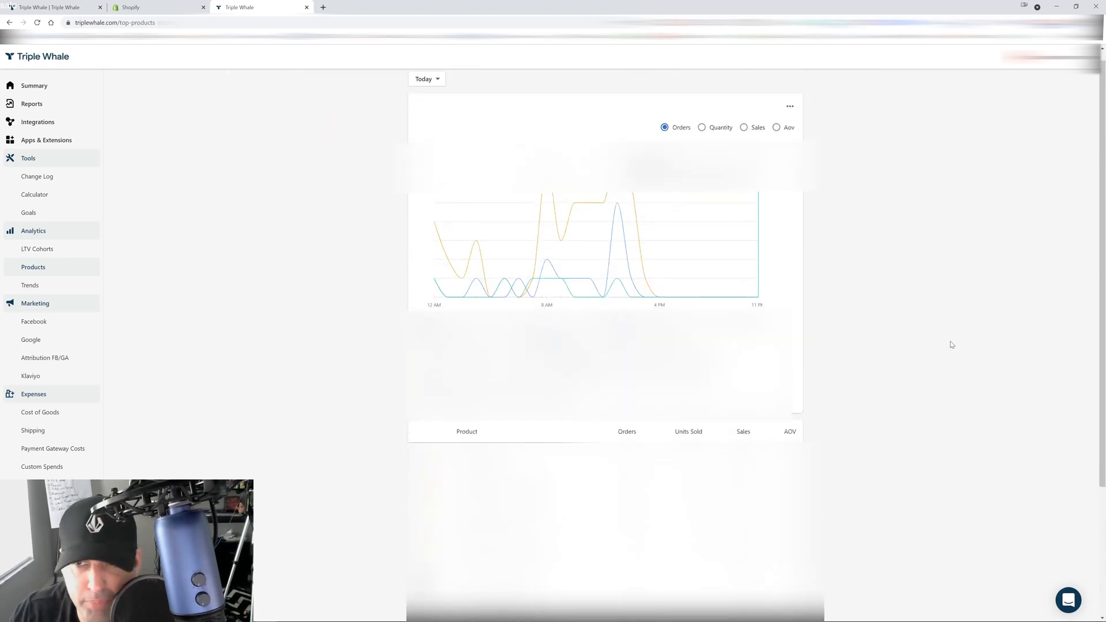
scroll(951, 344, down, 1)
scroll(943, 331, up, 1)
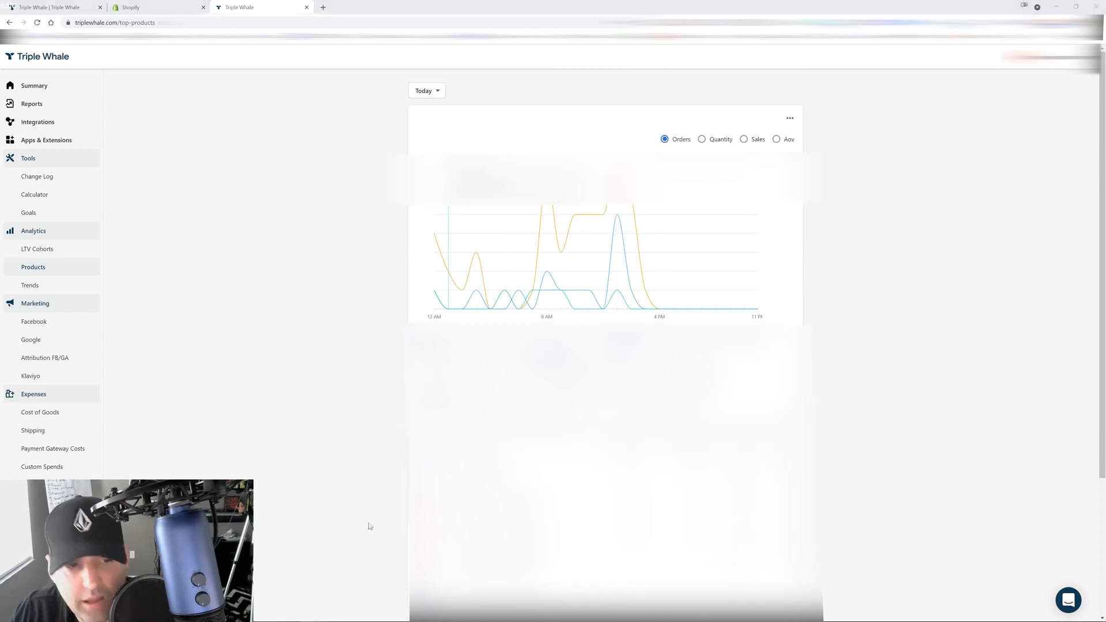
click(46, 288)
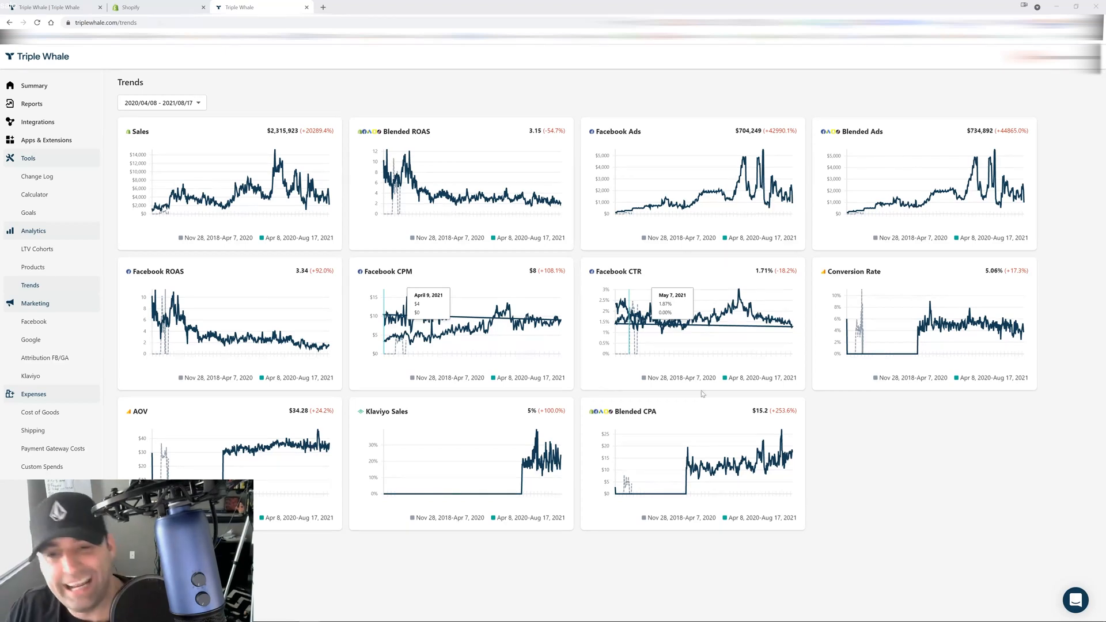
- Examine the Facebook Ads metrics and the Facebook Campaigns table on the Facebook marketing page
click(54, 329)
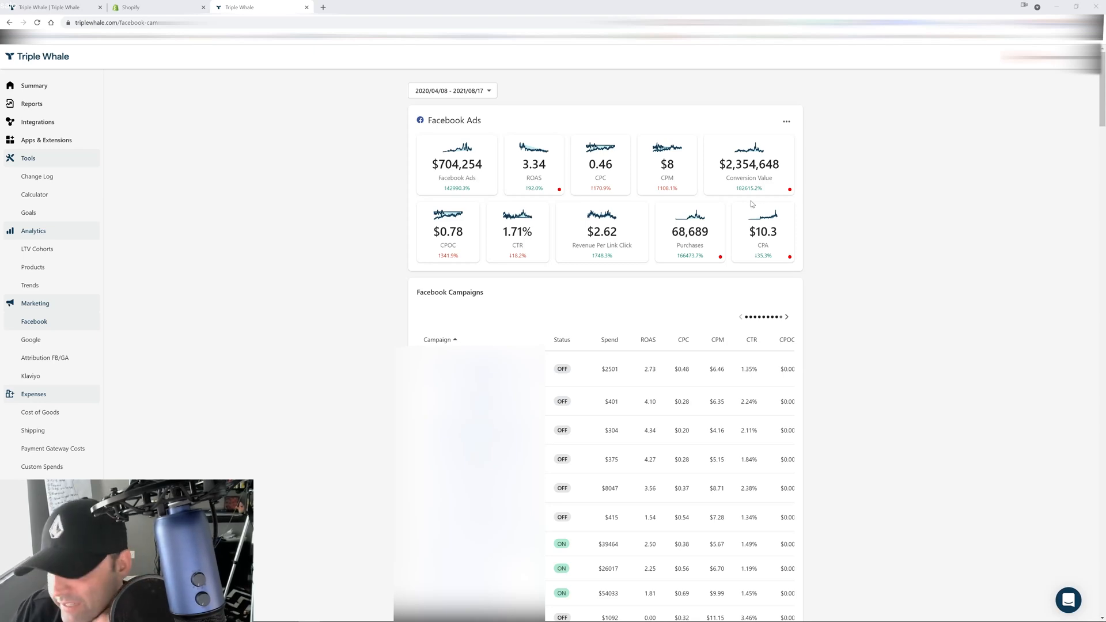
scroll(885, 242, down, 1)
scroll(885, 242, down, 1)
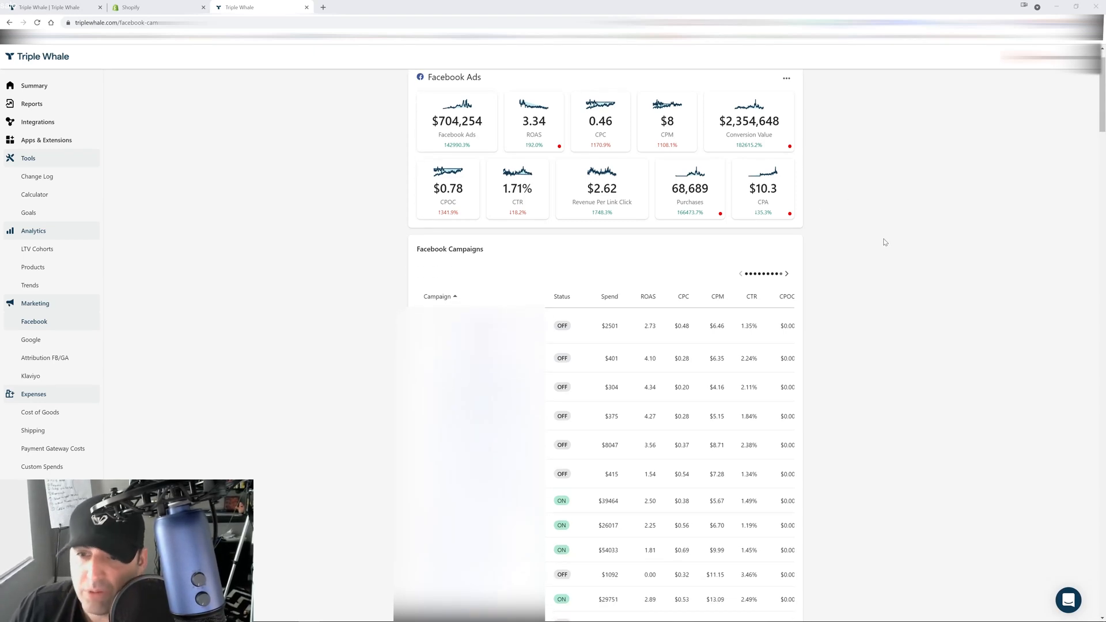
scroll(882, 237, down, 5)
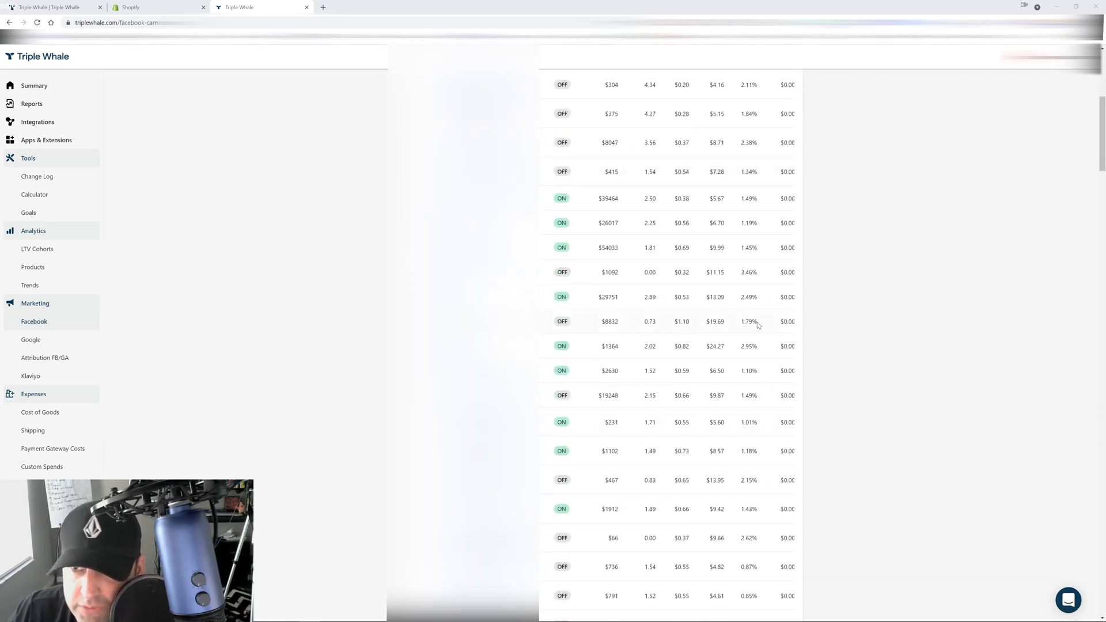
scroll(754, 318, up, 2)
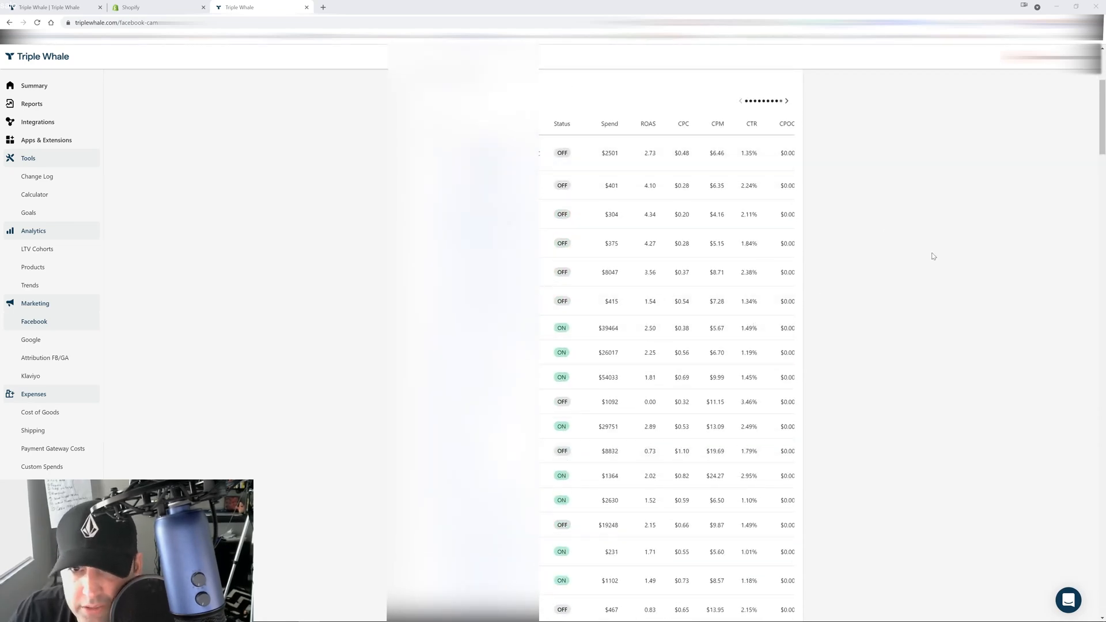
scroll(887, 296, down, 5)
scroll(857, 282, up, 9)
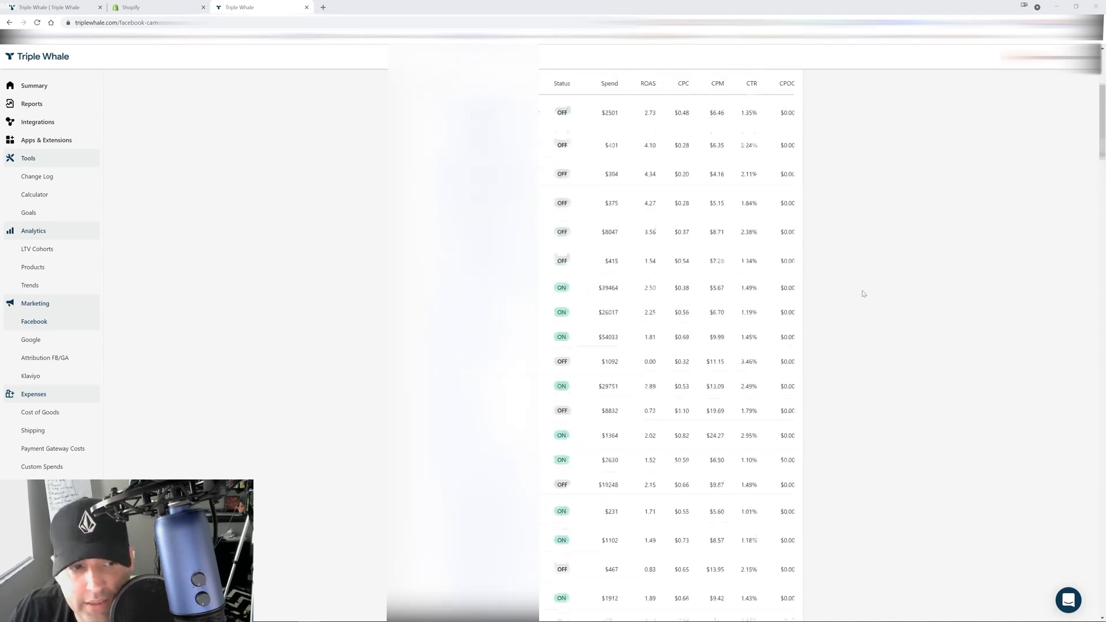
scroll(856, 340, down, 10)
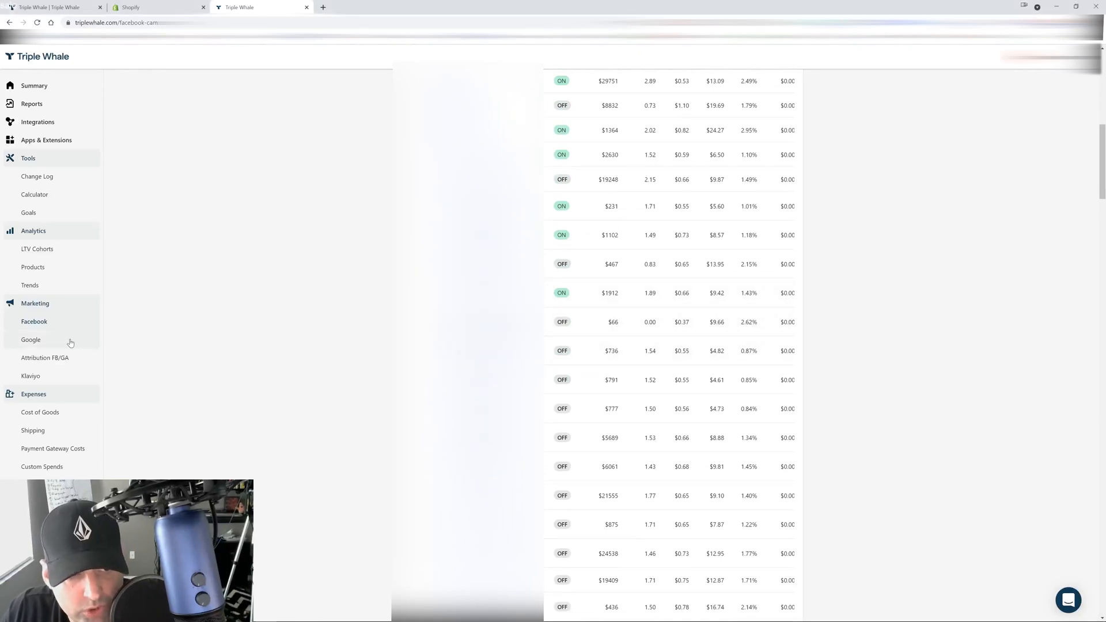
- Examine the Google Ads and Google Analytics metrics, traffic sources and UTM table on the Google marketing page
click(49, 341)
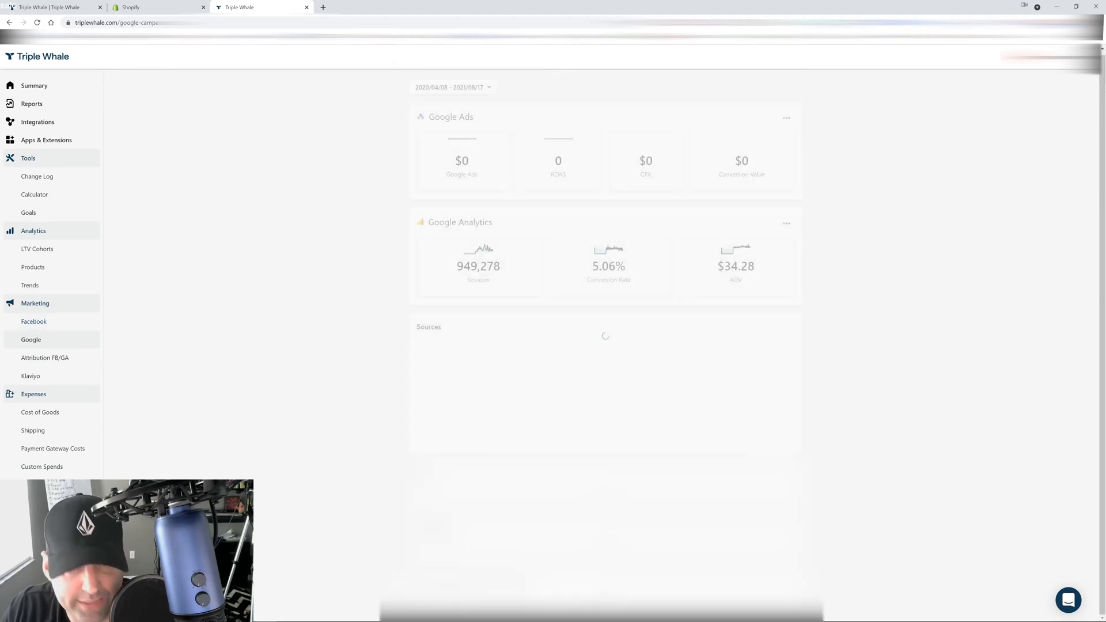
scroll(604, 345, down, 1)
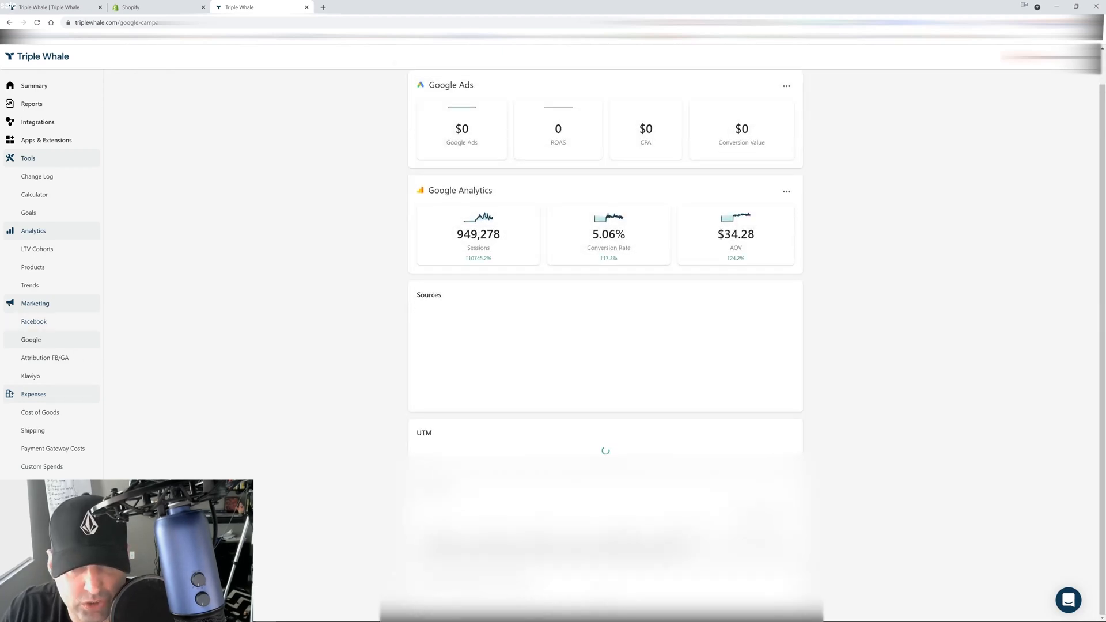
scroll(605, 346, down, 5)
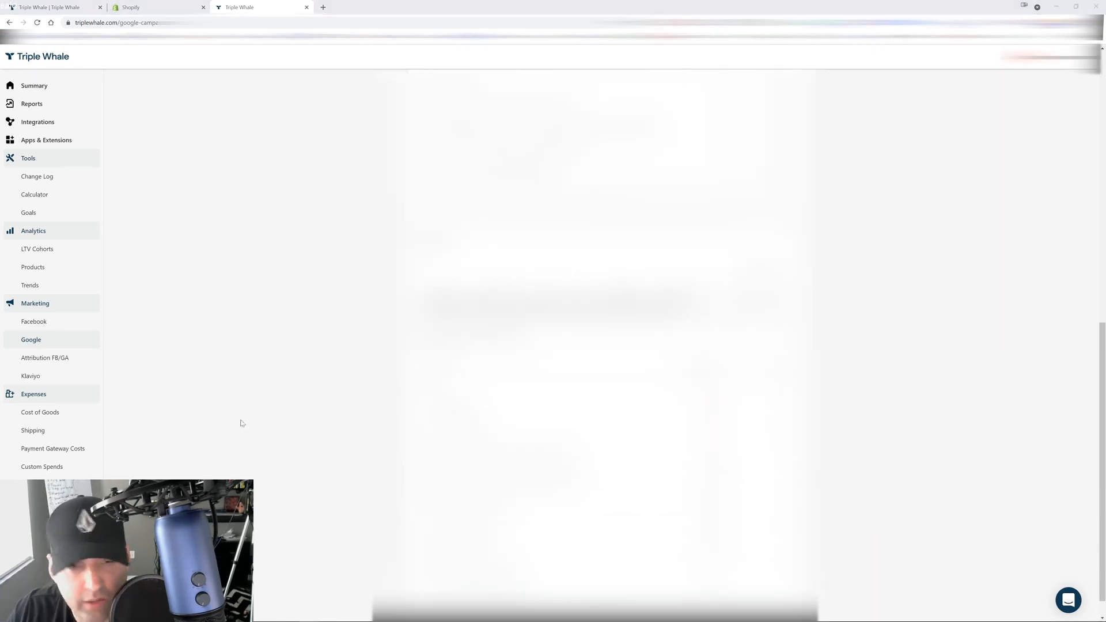
scroll(242, 420, up, 8)
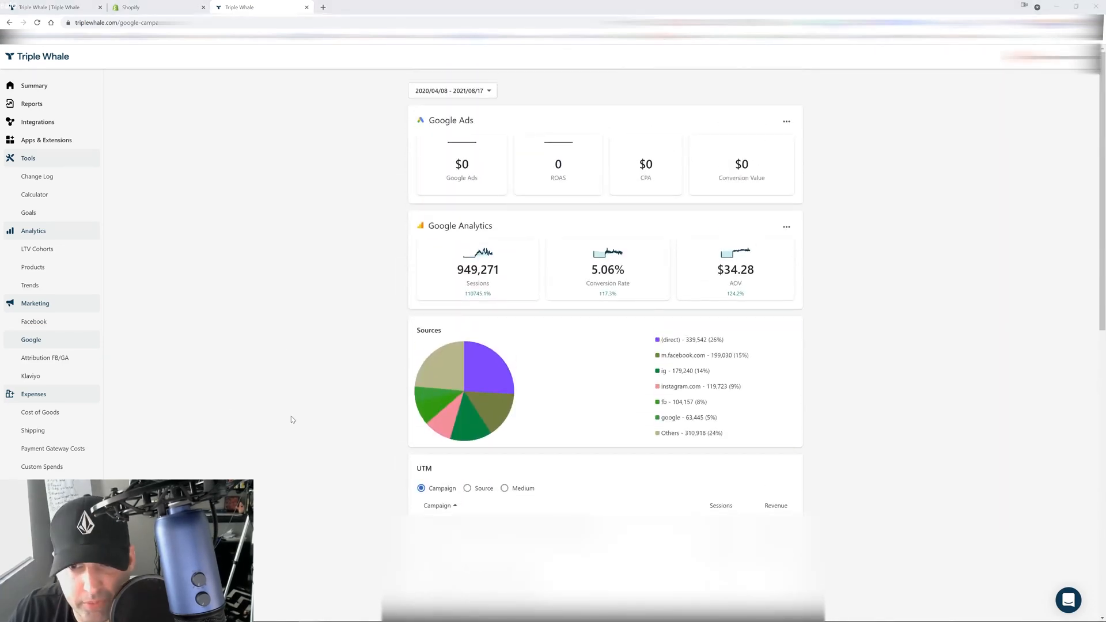
scroll(925, 259, down, 3)
scroll(922, 256, down, 10)
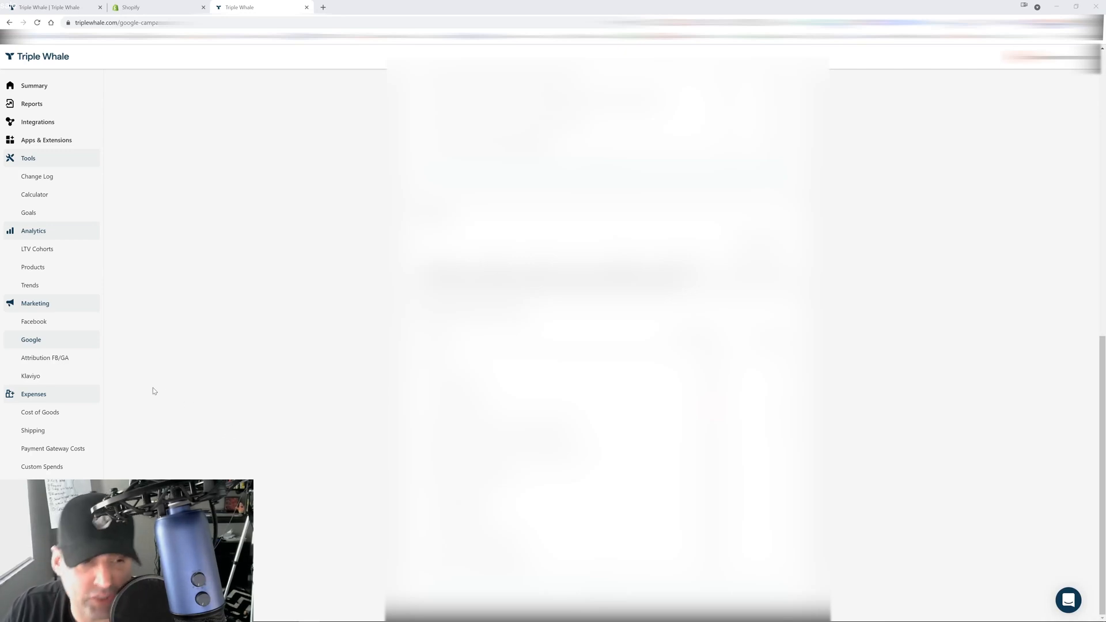
- Sort the Attribution FB/GA campaigns by status and compare the Facebook and Google Analytics figures of the active ones
click(44, 358)
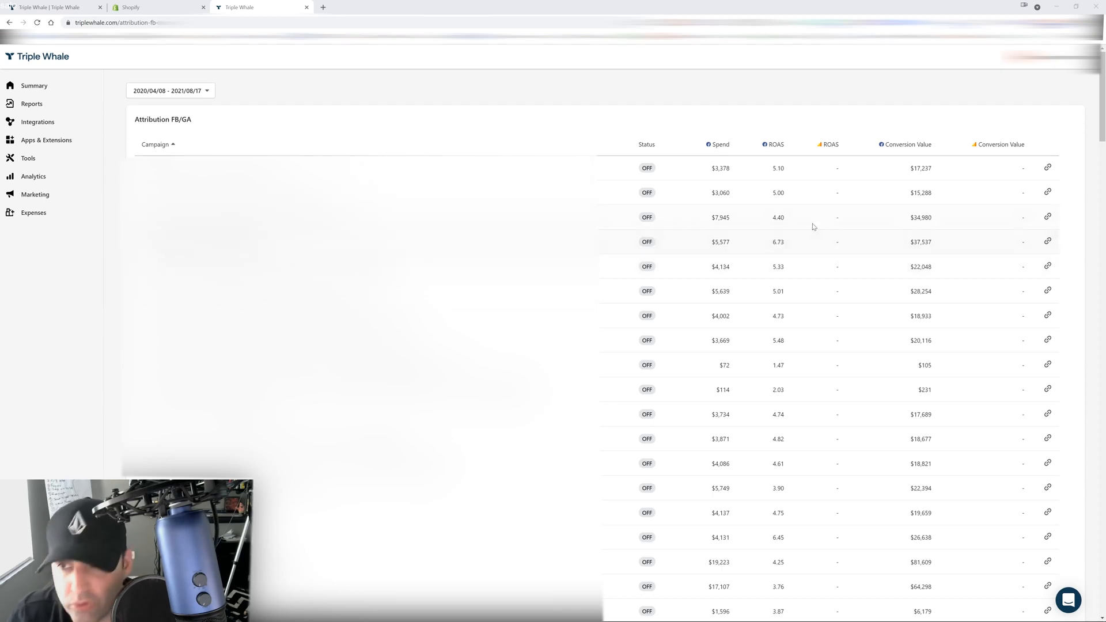
click(649, 146)
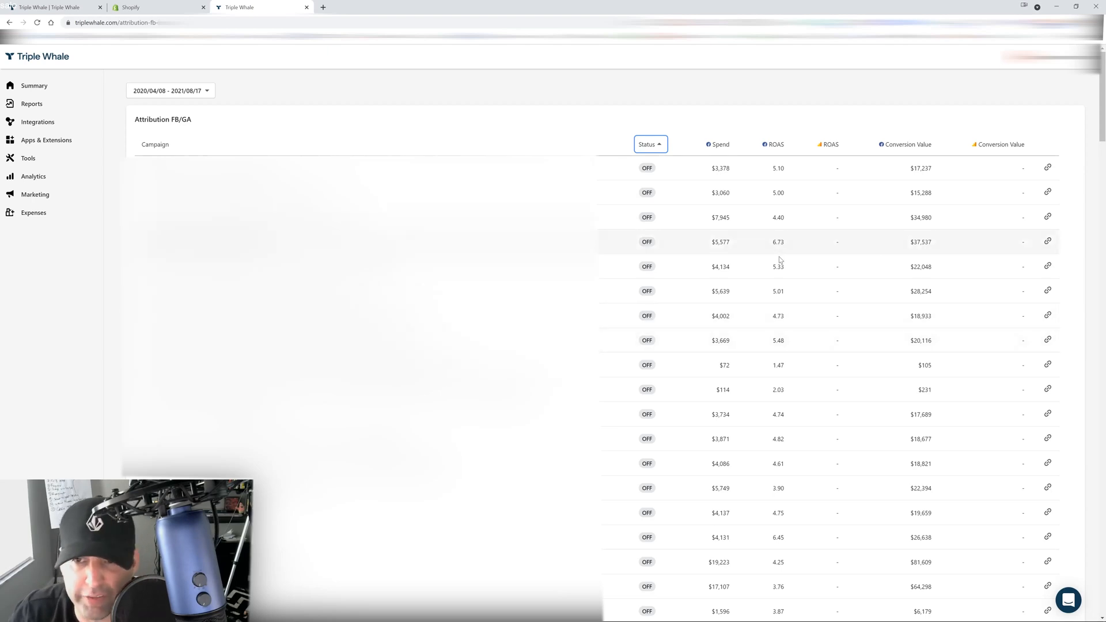
scroll(772, 248, down, 8)
scroll(760, 236, down, 5)
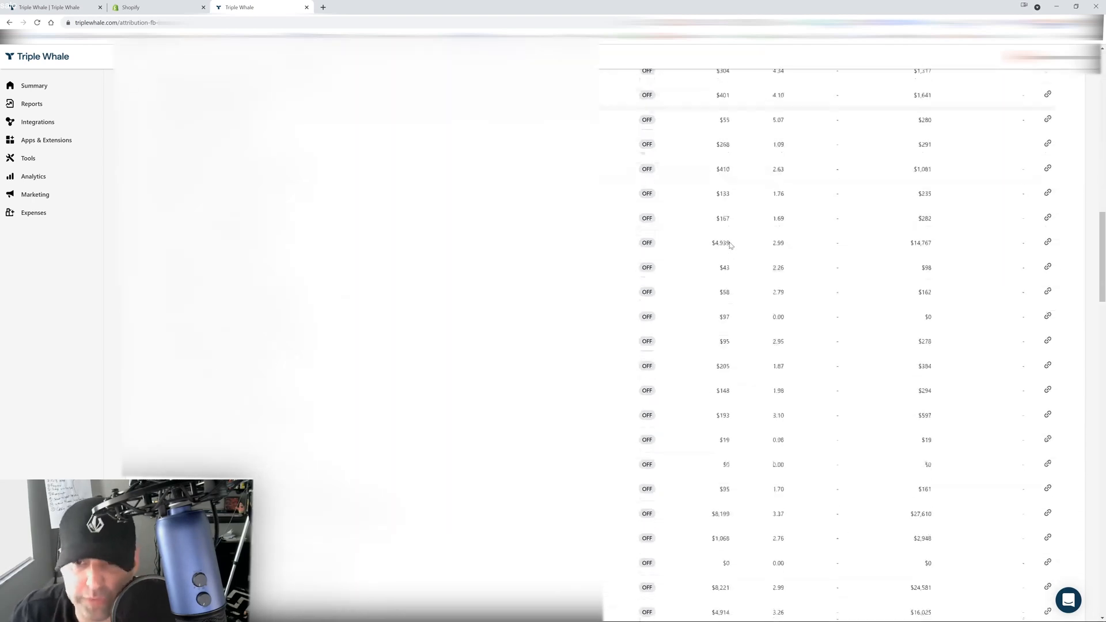
scroll(703, 225, down, 15)
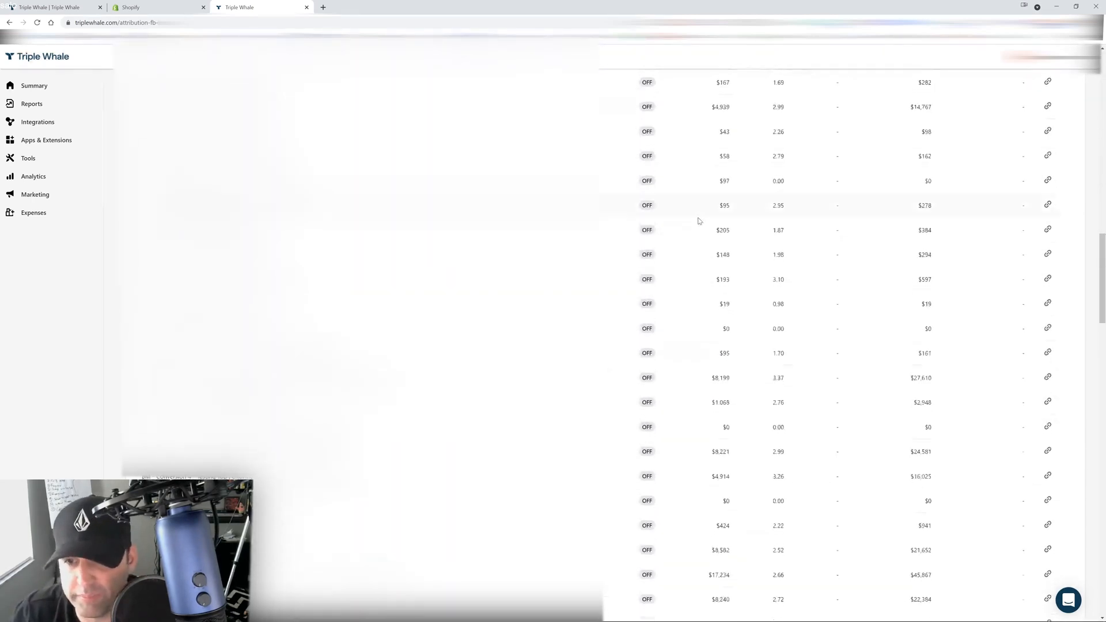
scroll(682, 213, up, 1)
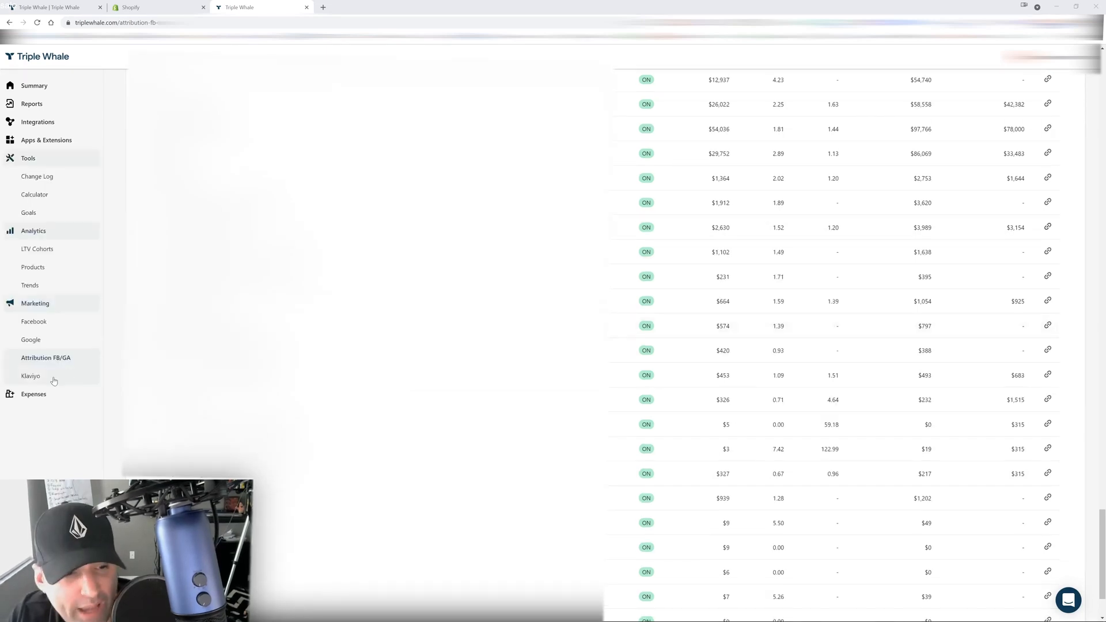
- Check the Klaviyo performance page and the Expenses entries, and return to the Summary dashboard
click(53, 377)
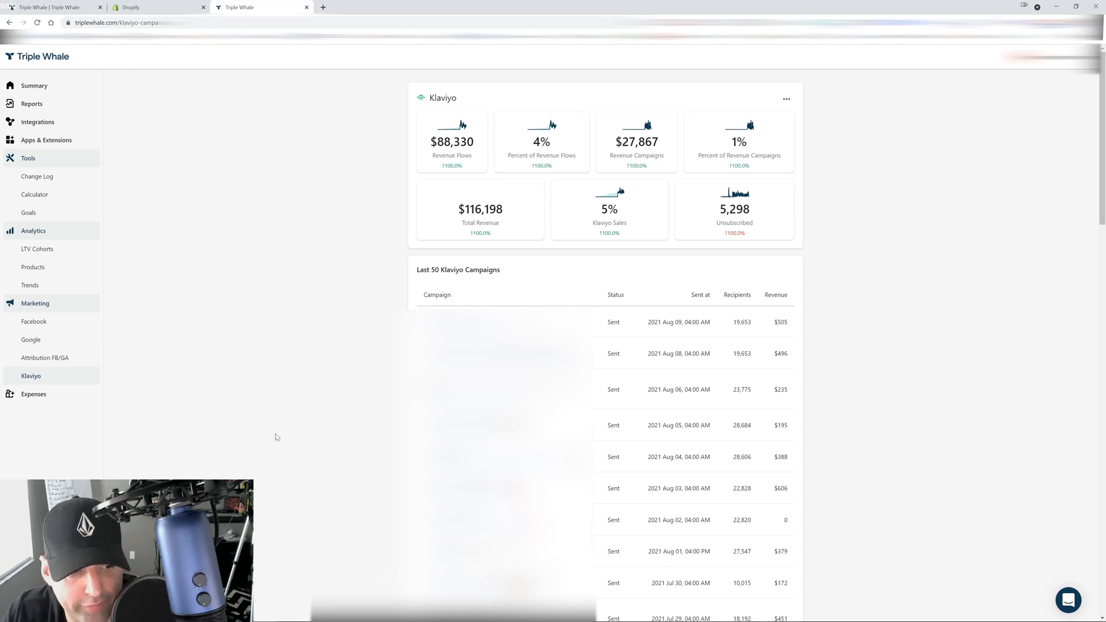
click(44, 396)
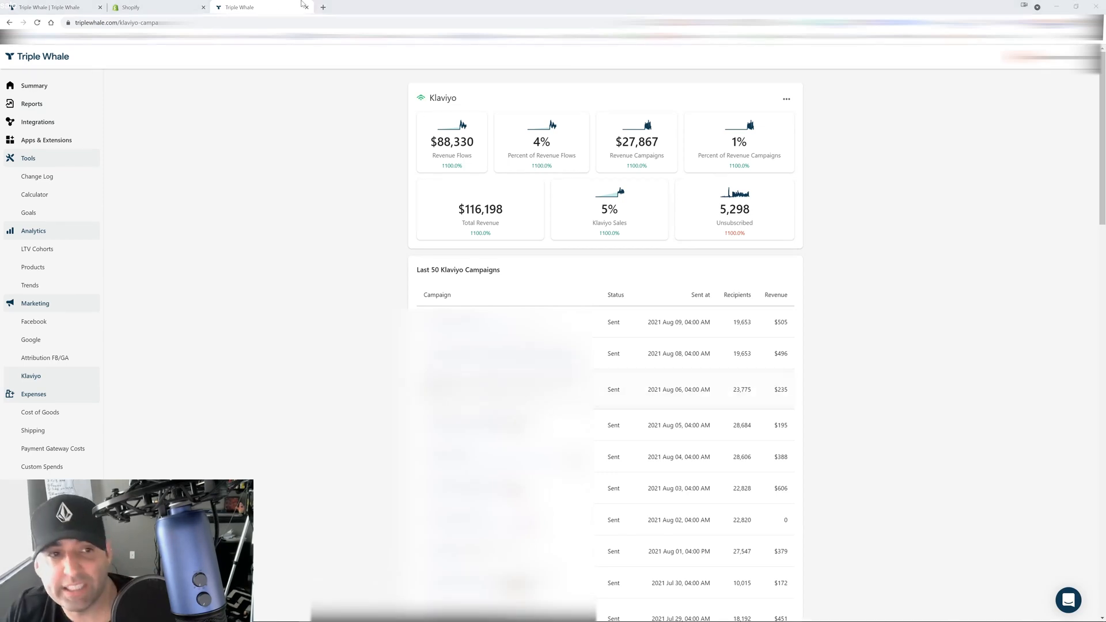
click(32, 87)
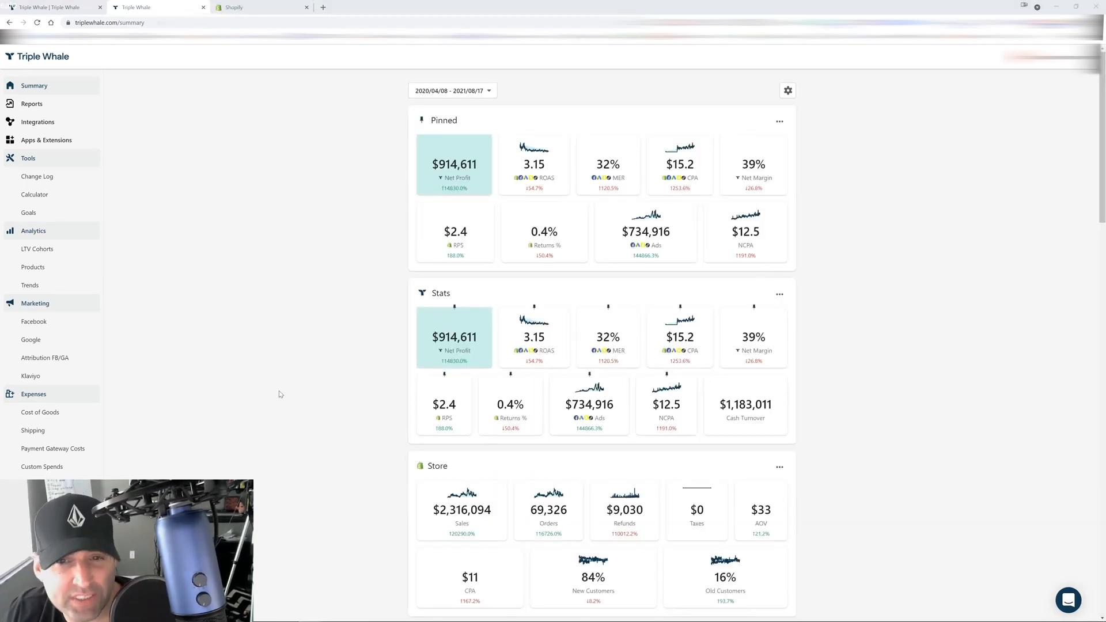
- Look through the gettriplewhale.com homepage, including its feature overview, integrations and the How We Stack Up comparison table
click(81, 8)
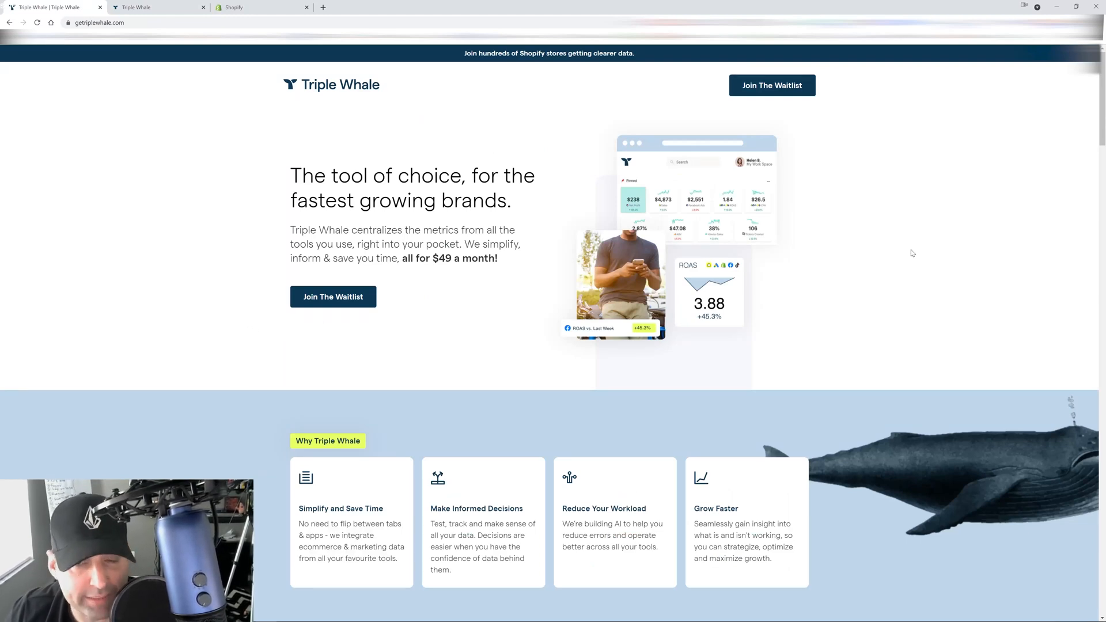
scroll(890, 260, down, 3)
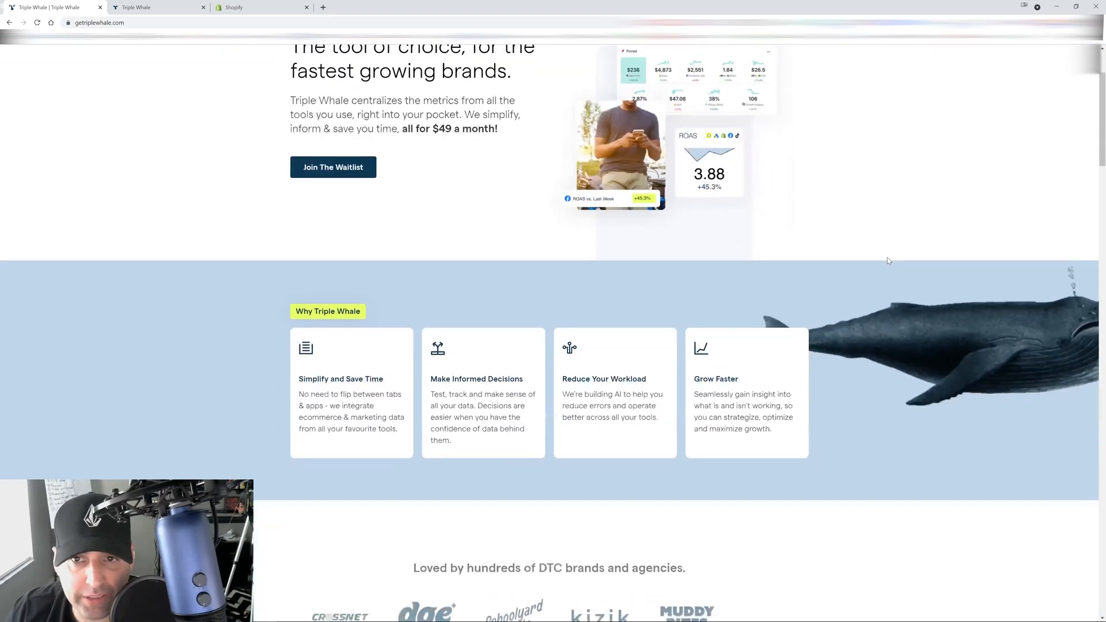
scroll(887, 260, down, 15)
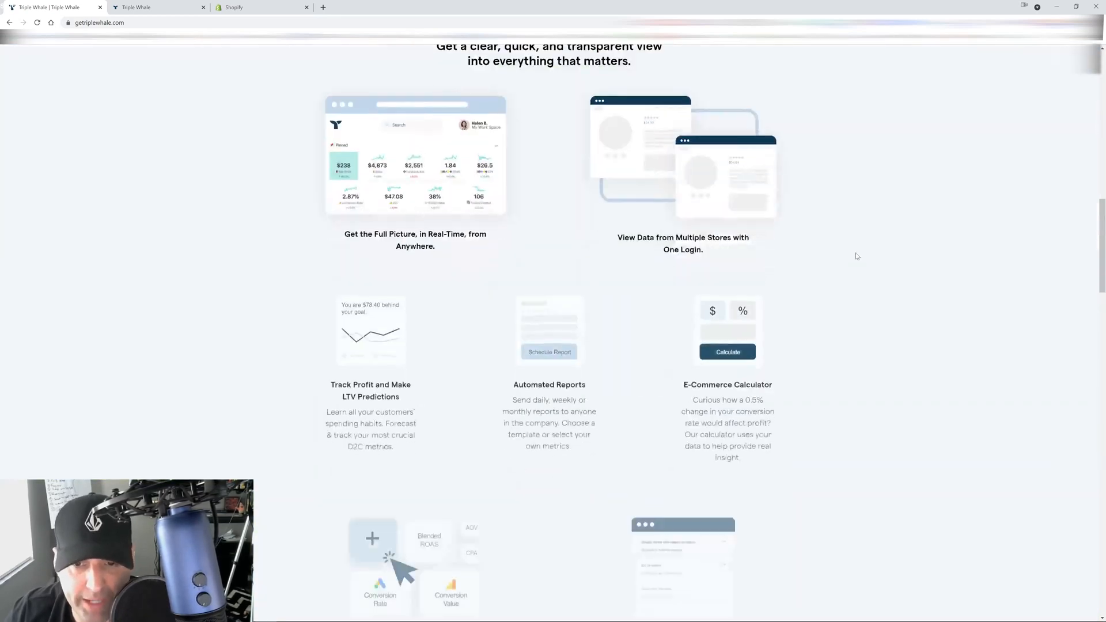
scroll(852, 263, down, 20)
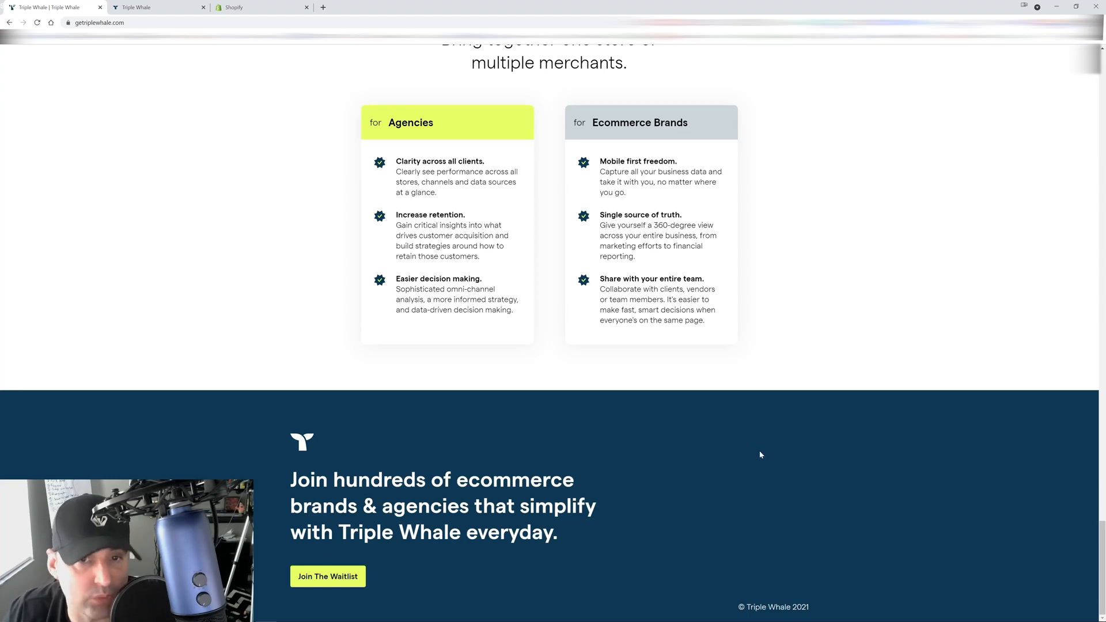
scroll(817, 433, up, 10)
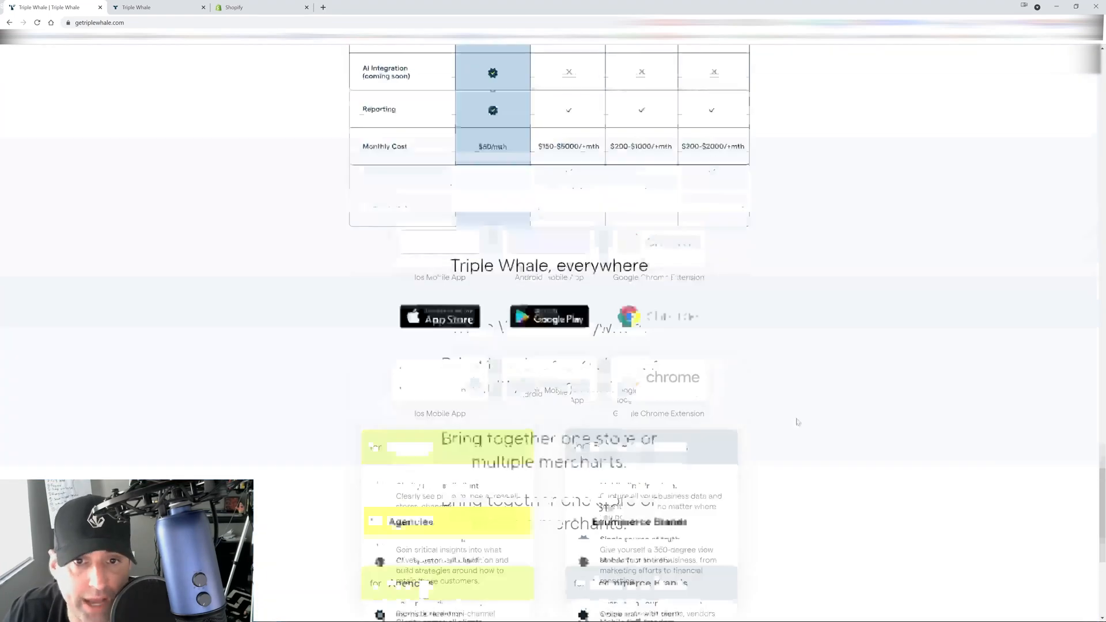
scroll(378, 390, up, 15)
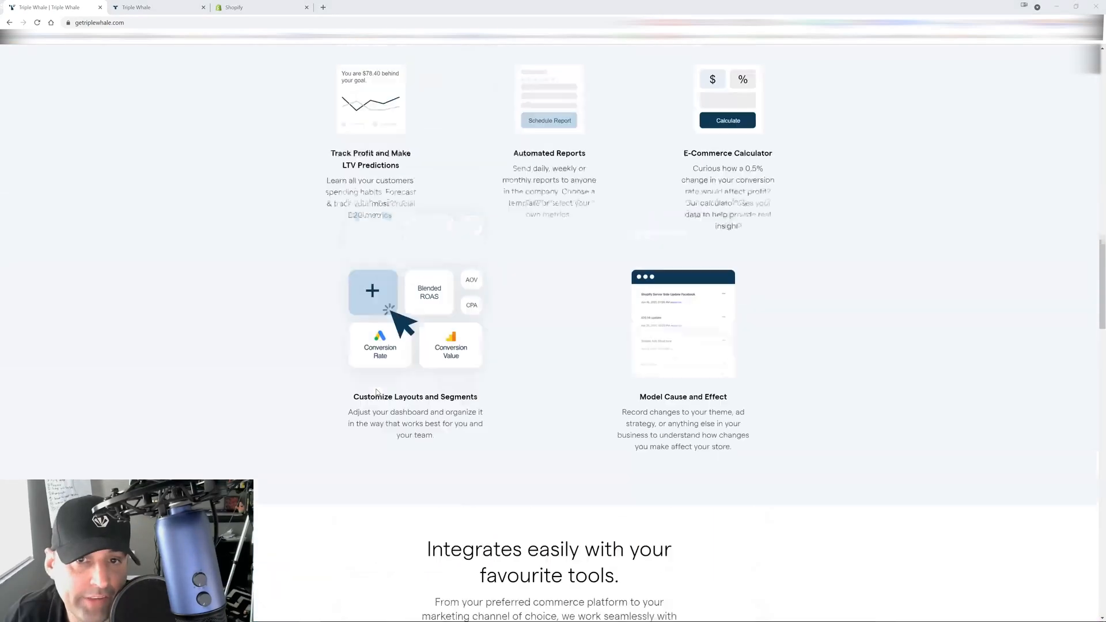
scroll(370, 392, down, 15)
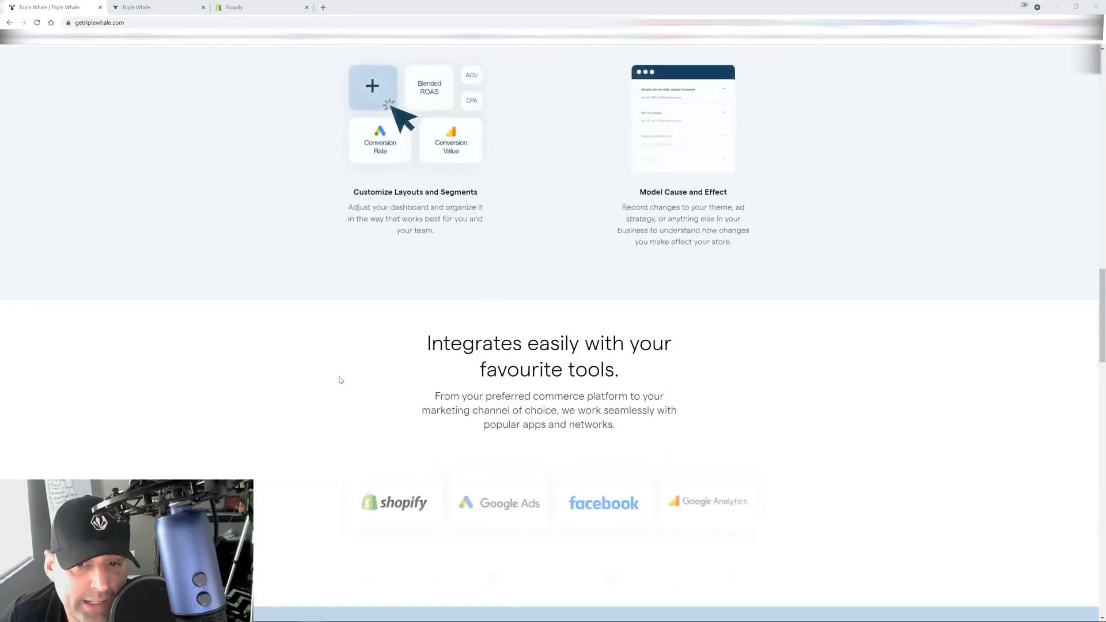
scroll(237, 237, down, 4)
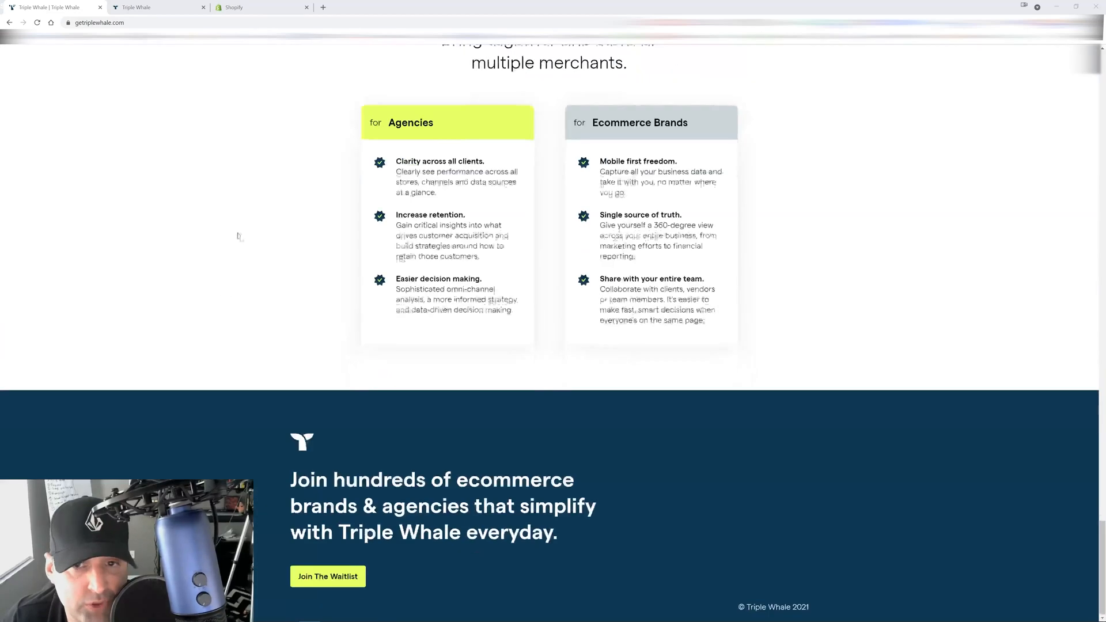
scroll(232, 234, up, 12)
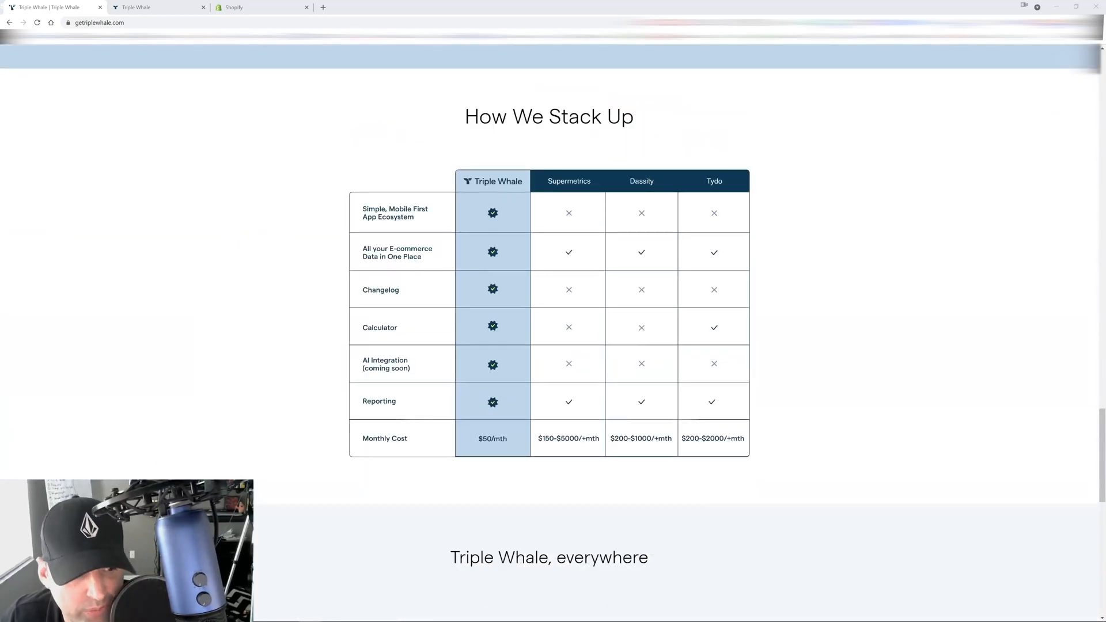